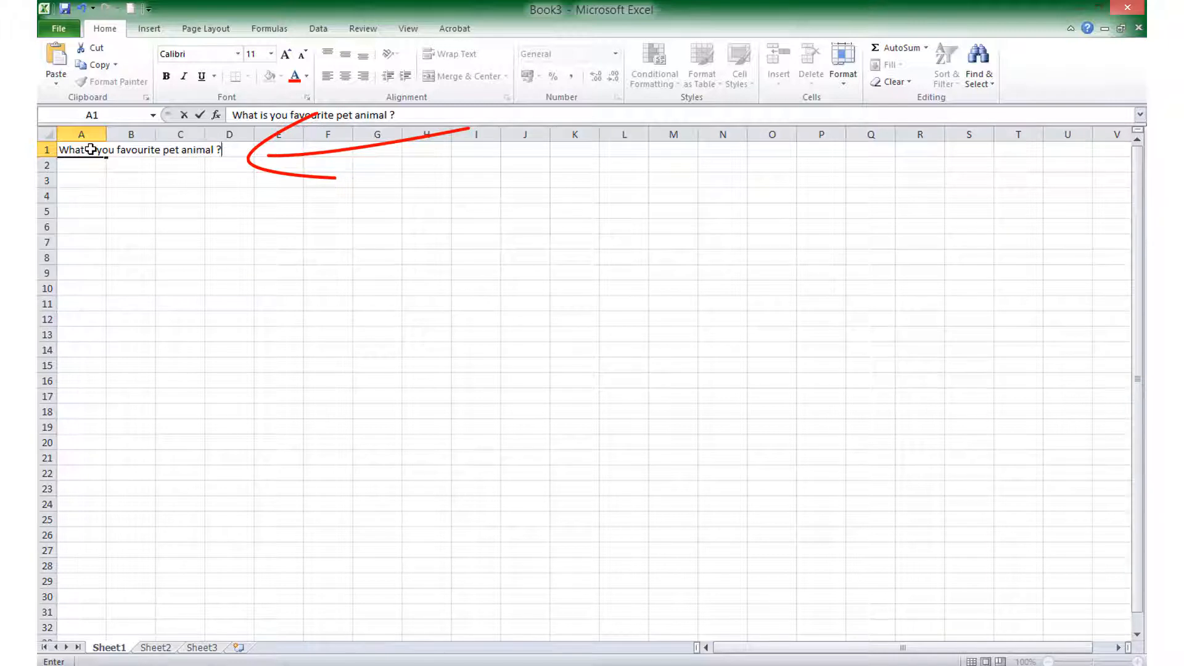
Step: Enter the question "What is your favourite food ?" in cell A2
key("Return")
type("What is you fav")
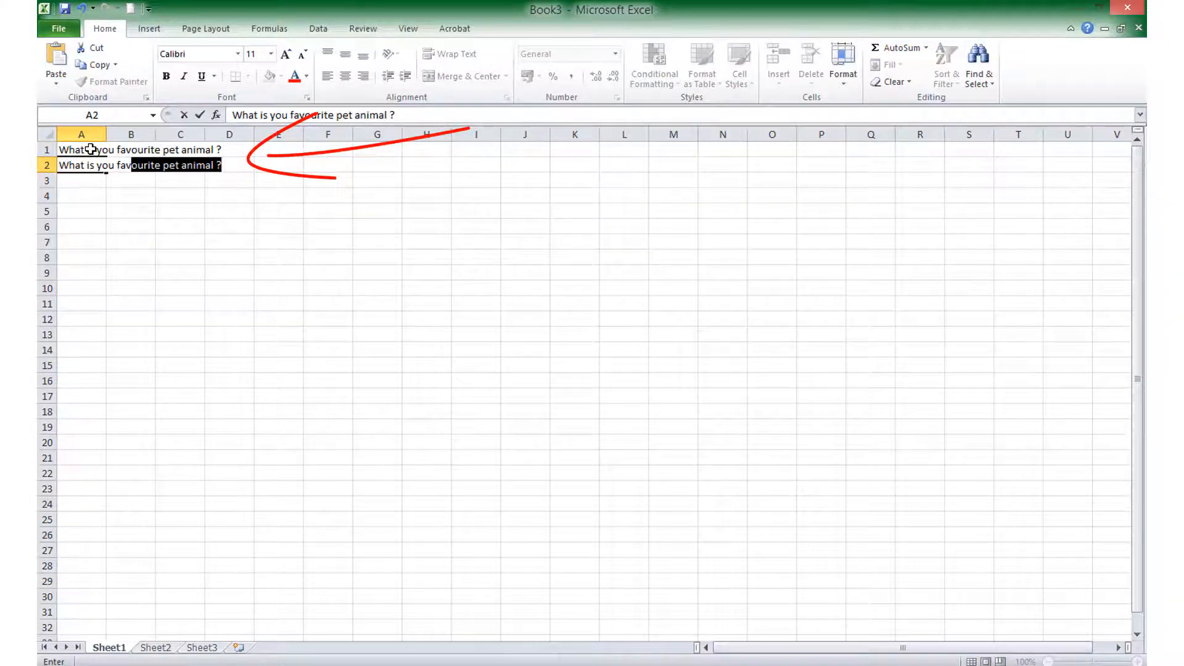
type("ourite food ?")
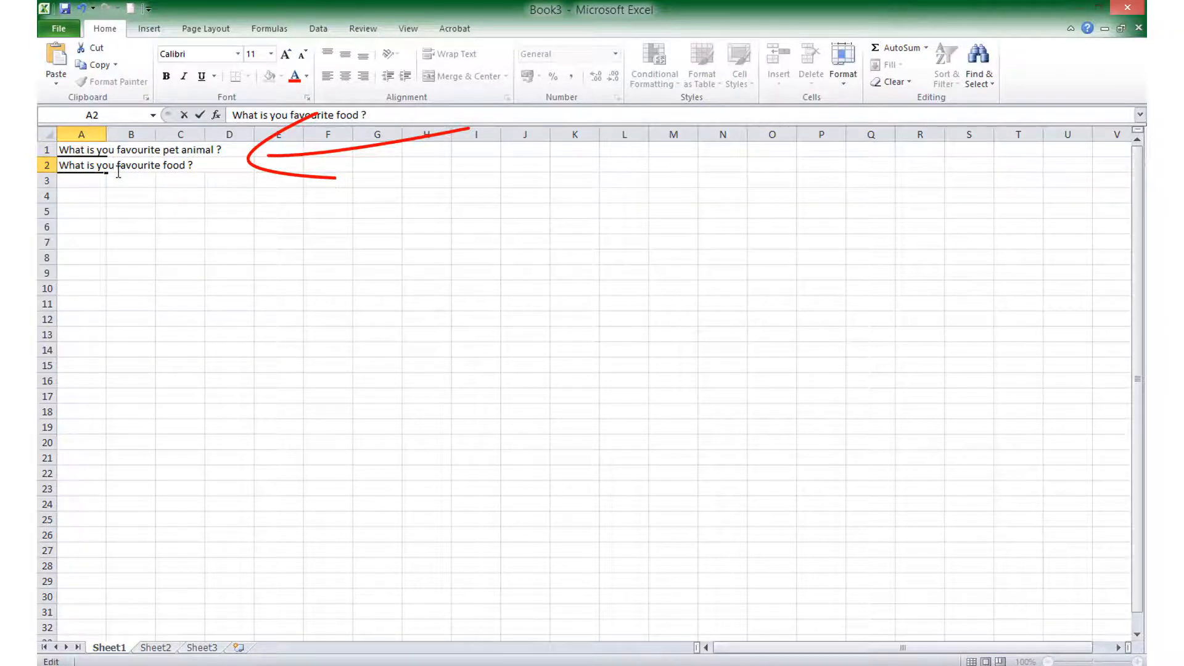
type("r")
left_click(117, 150)
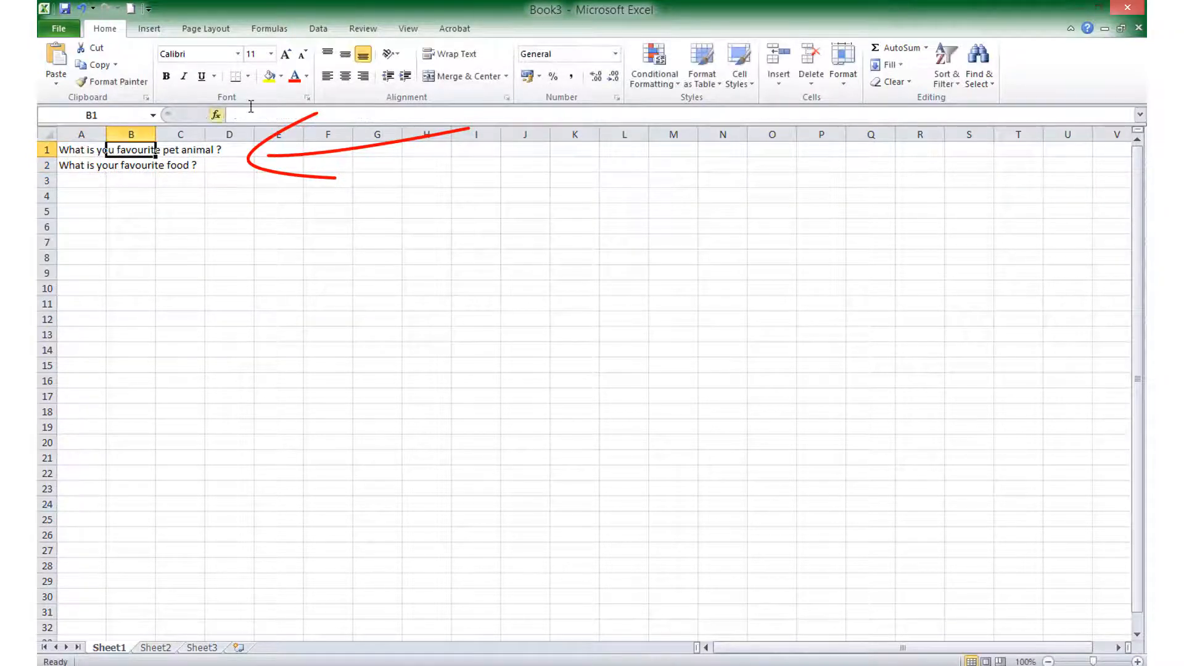
Step: Correct the question in A1 to "What is your favourite pet animal ?" and auto-fit the width of column A
left_click(86, 151)
left_click(288, 115)
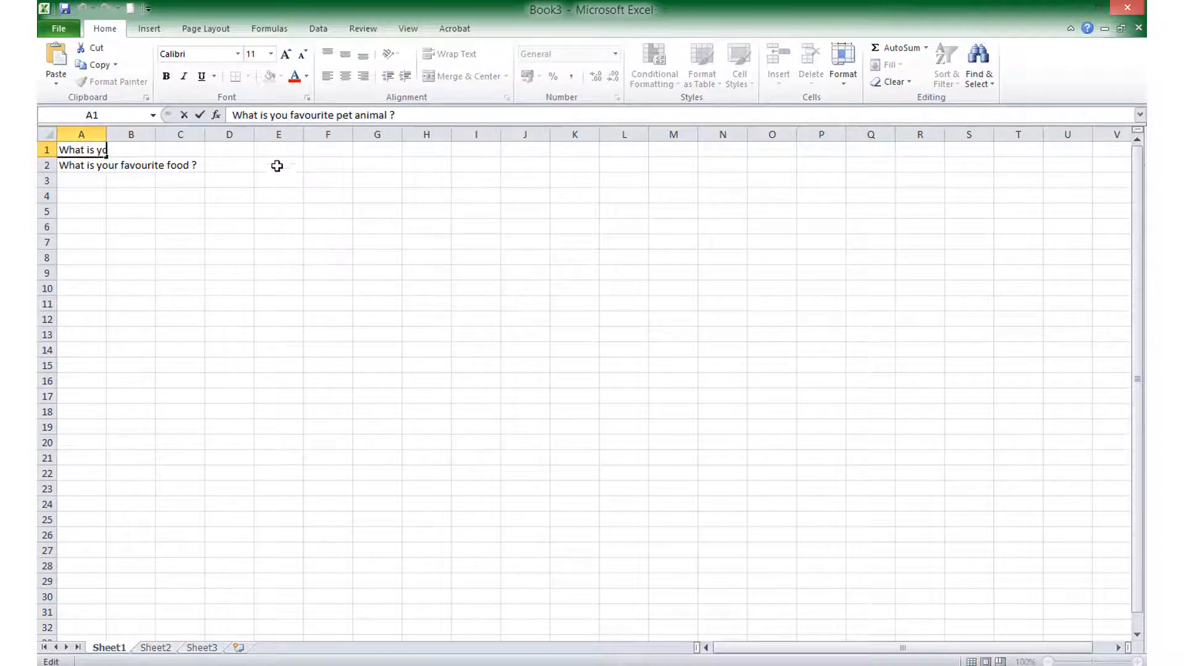
type("r")
left_click(229, 242)
double_click(109, 137)
left_click(318, 192)
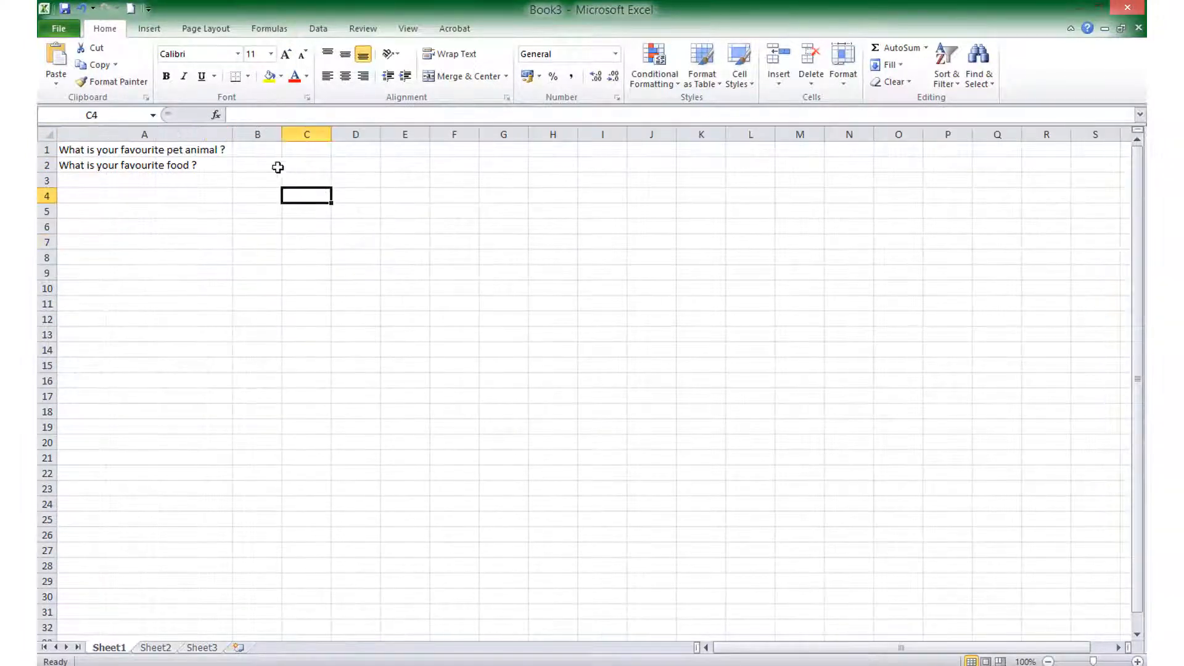
left_click(261, 152)
left_click(185, 245)
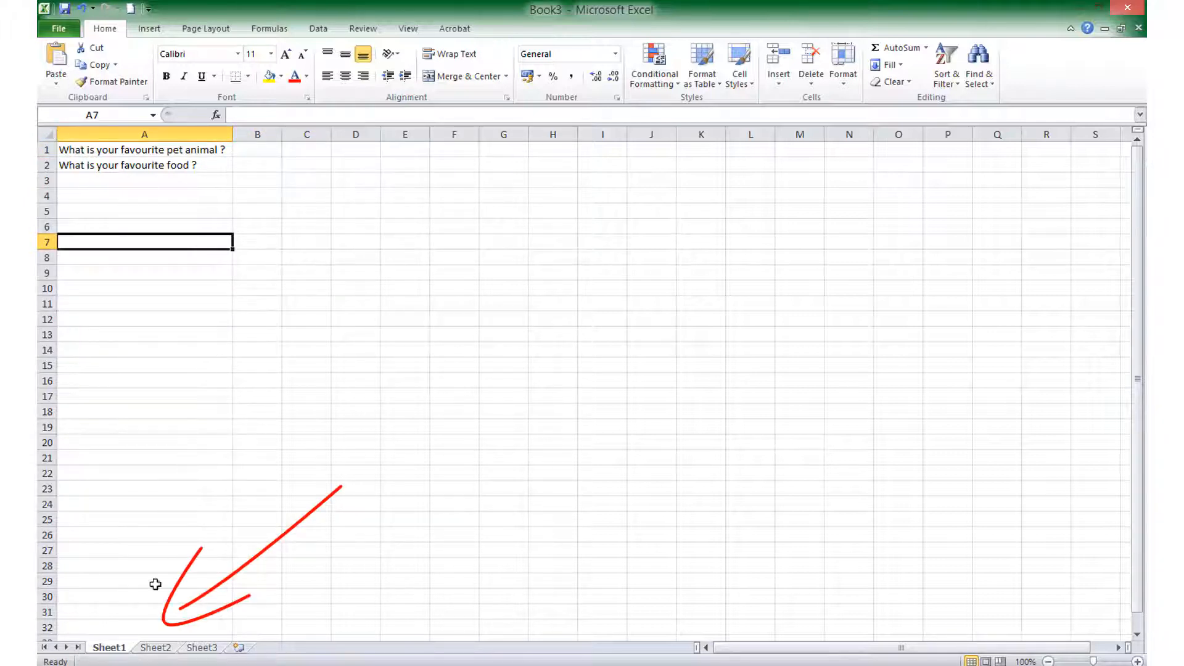
Step: On Sheet2, list the pet options Cat, Dog, Fish, Birds and Reptiles in cells A1 to A5
left_click(155, 648)
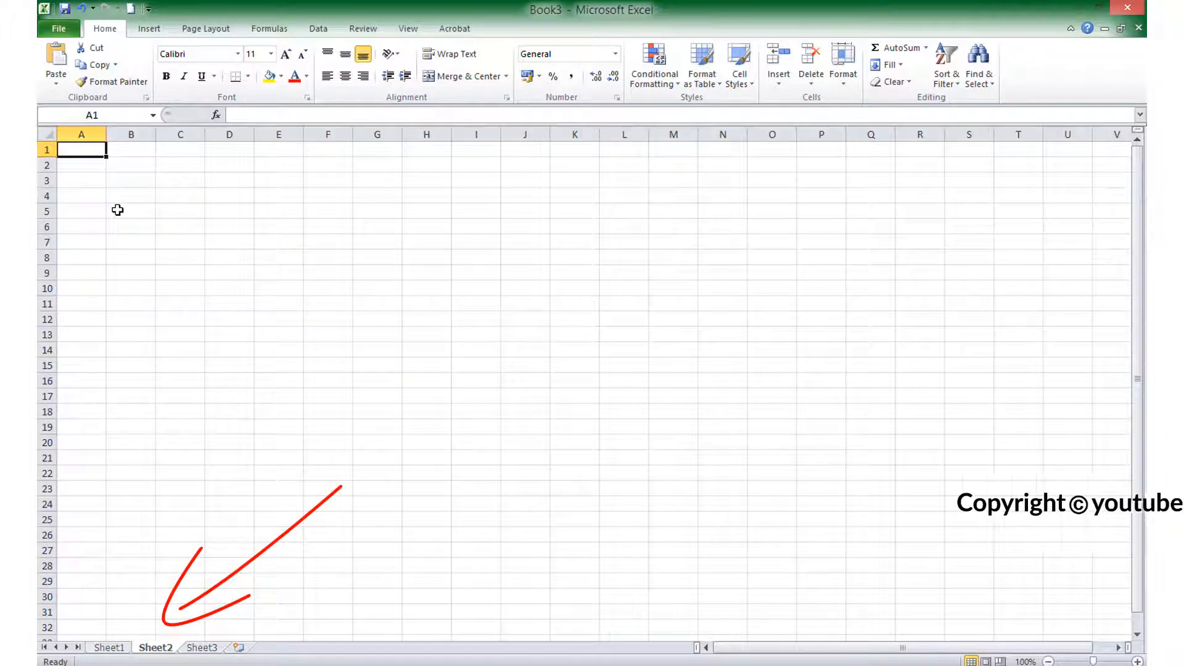
type("Cat")
key("Return")
type("DOg")
key("Return")
type("Fish")
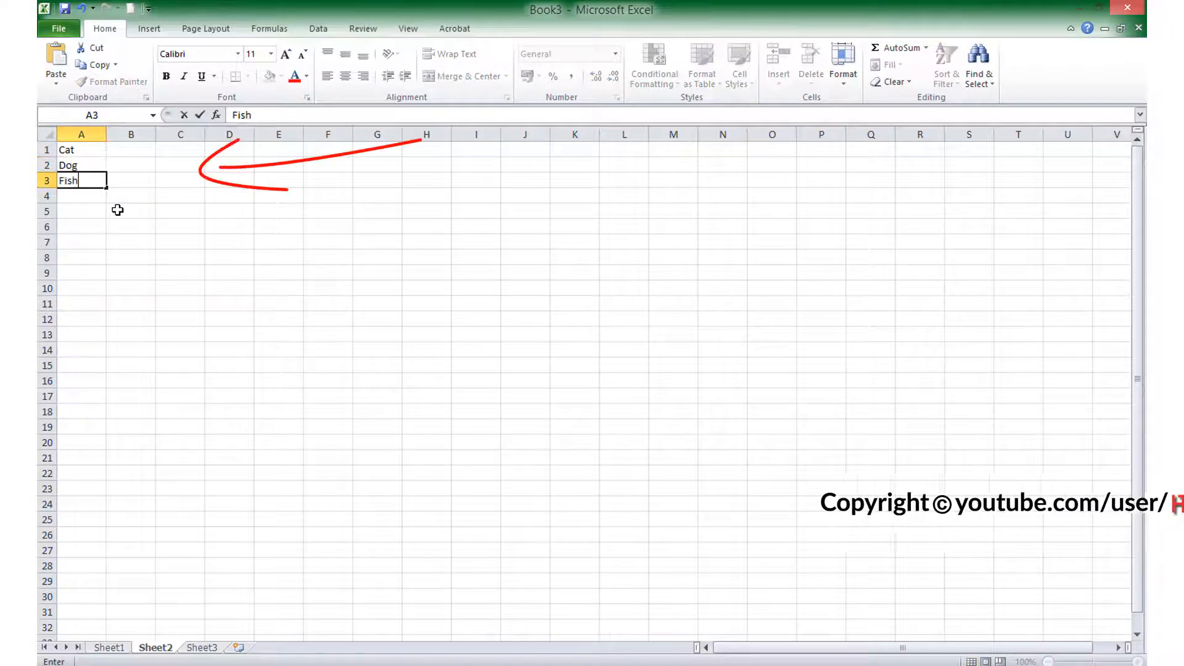
key("Return")
type("Birds")
key("Return")
type("Reptiles")
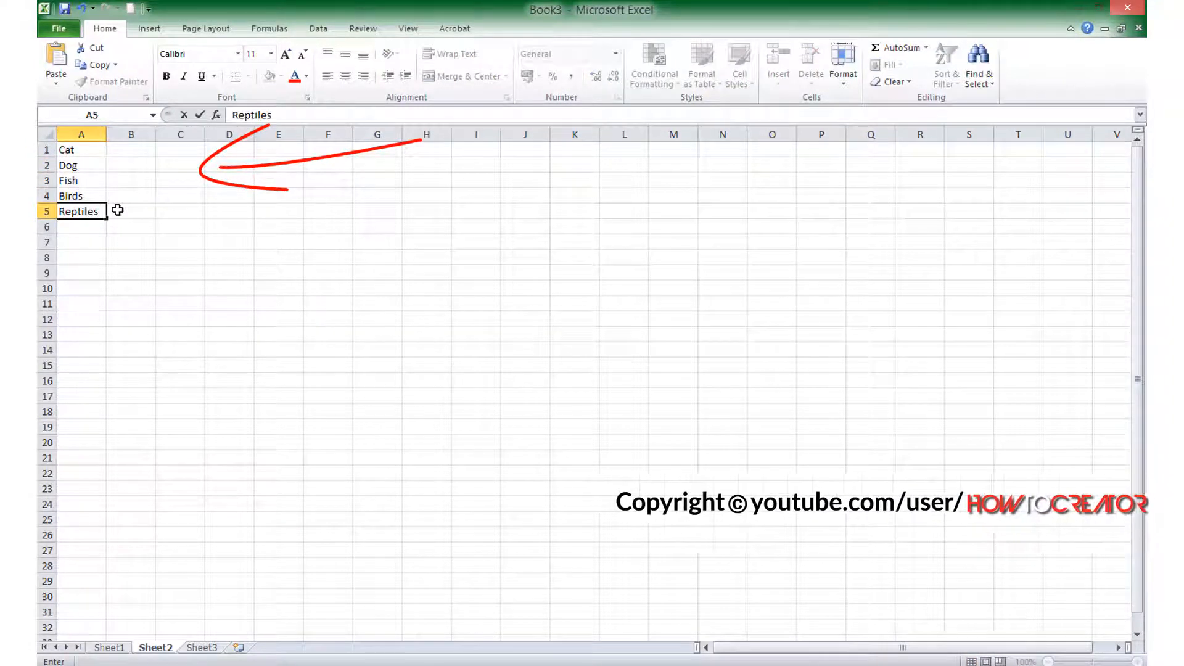
key("Return")
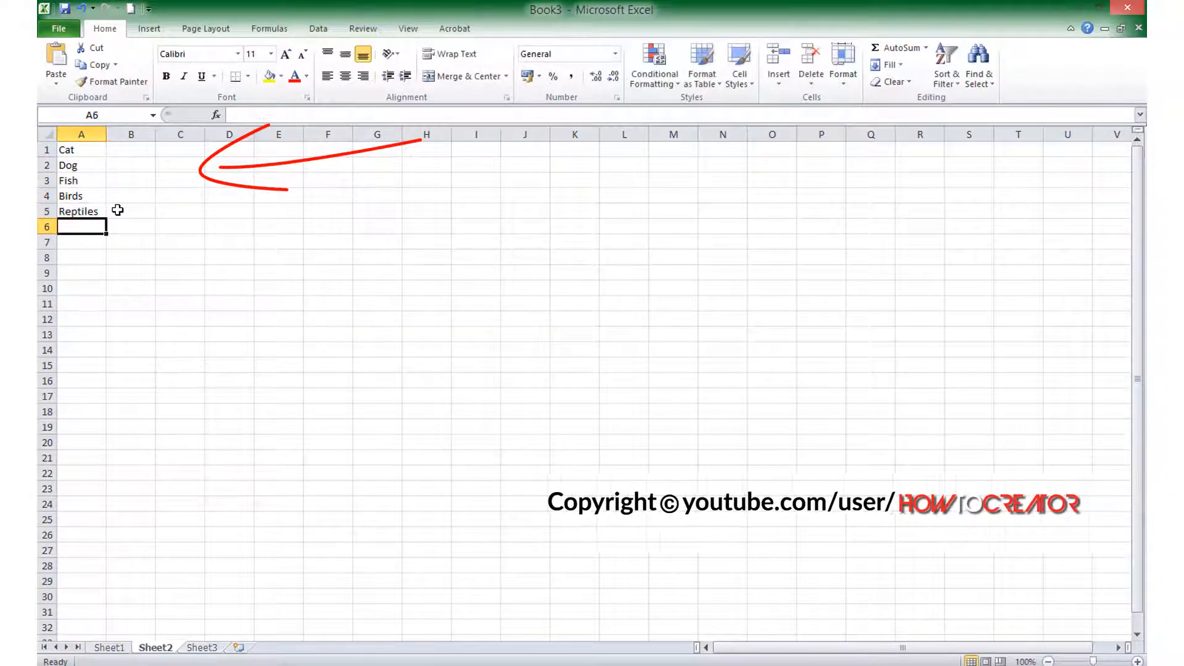
Step: List the food options Pizza, Pasta, Soup, Hamburger and Bread in cells B1 to B5 of Sheet2
left_click(133, 148)
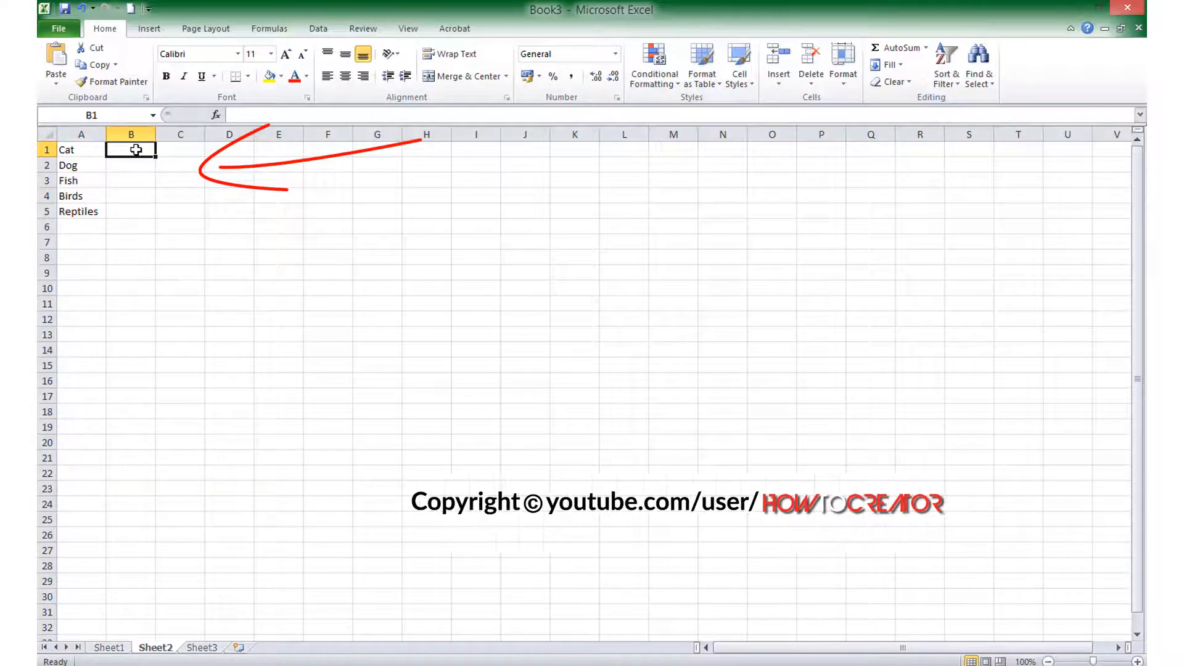
type("Pizza")
key("Return")
type("Pasta")
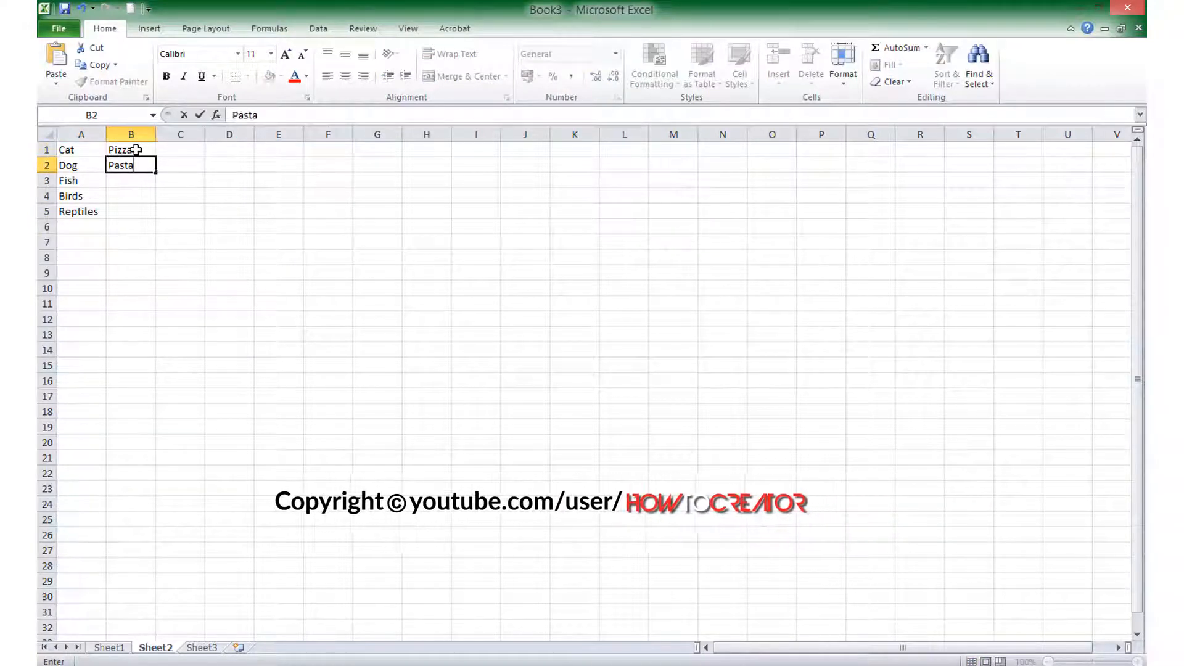
key("Return")
type("Soup")
key("Return")
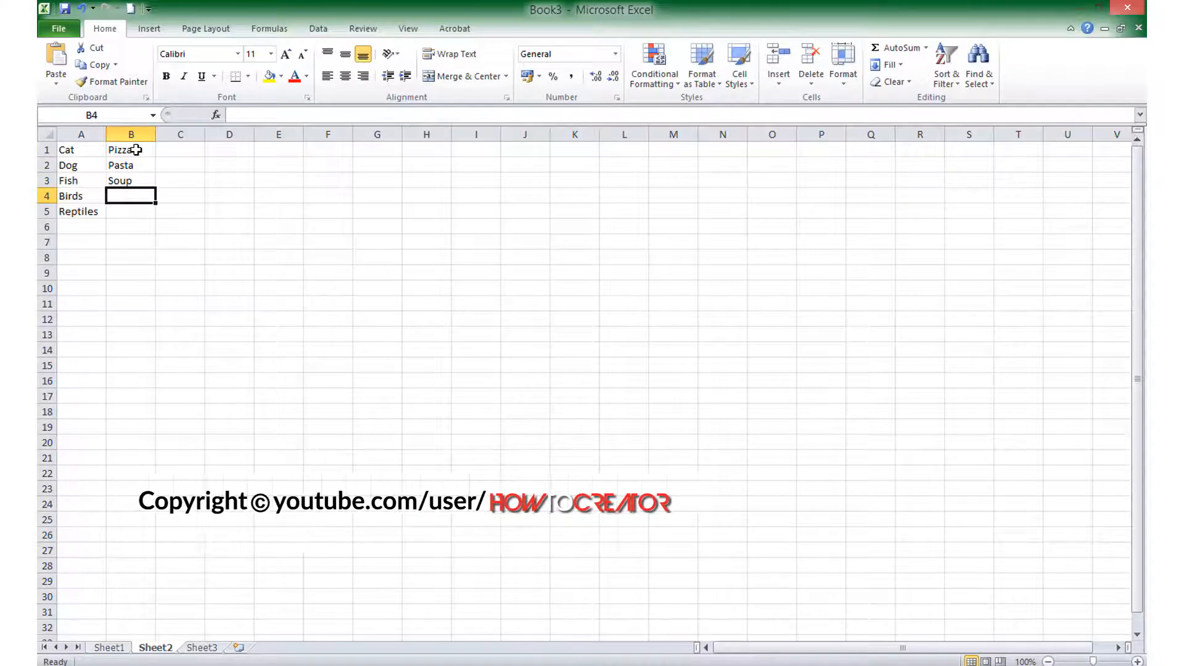
type("Hamburger")
key("Return")
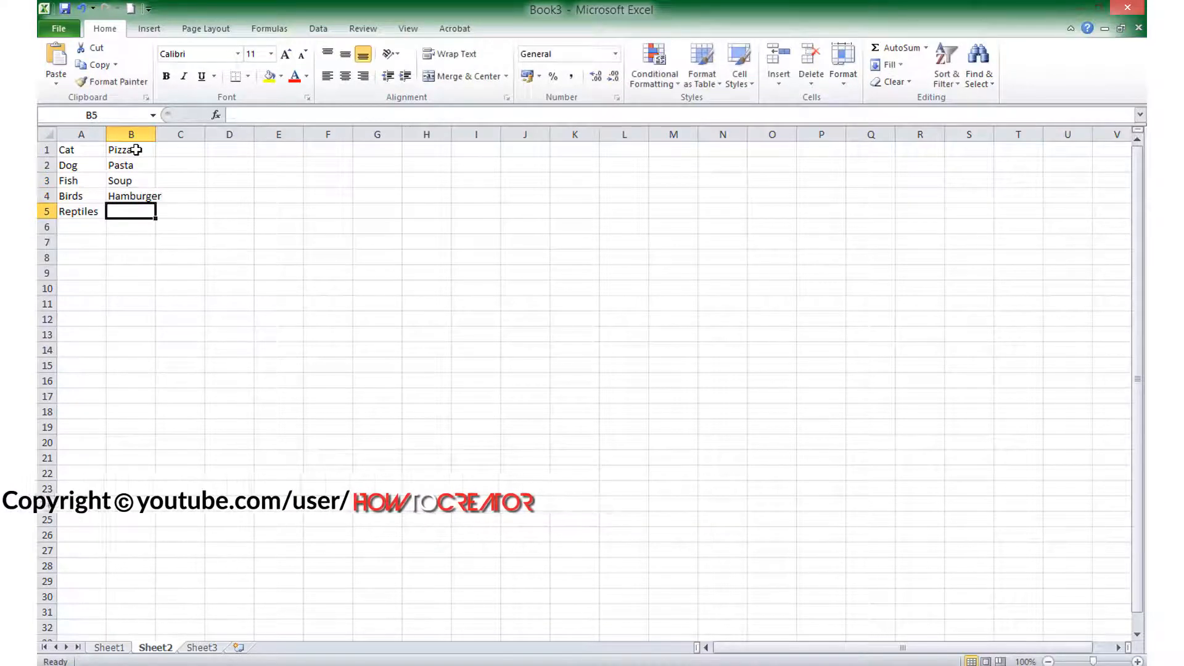
type("Bread")
key("Return")
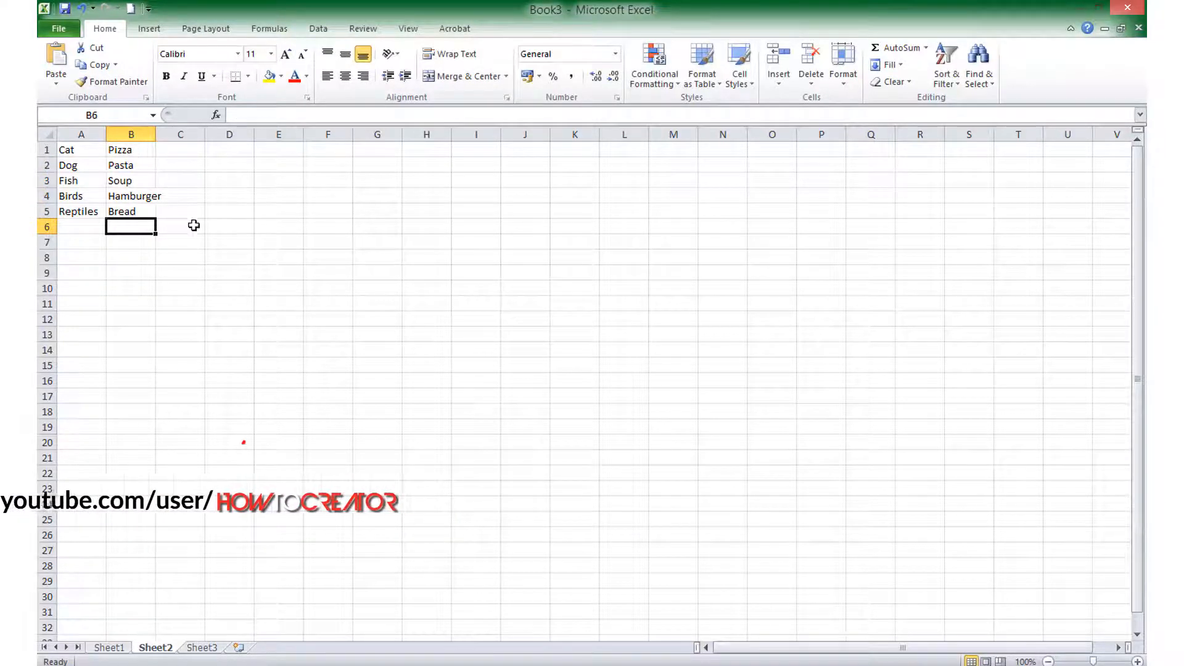
left_click(223, 288)
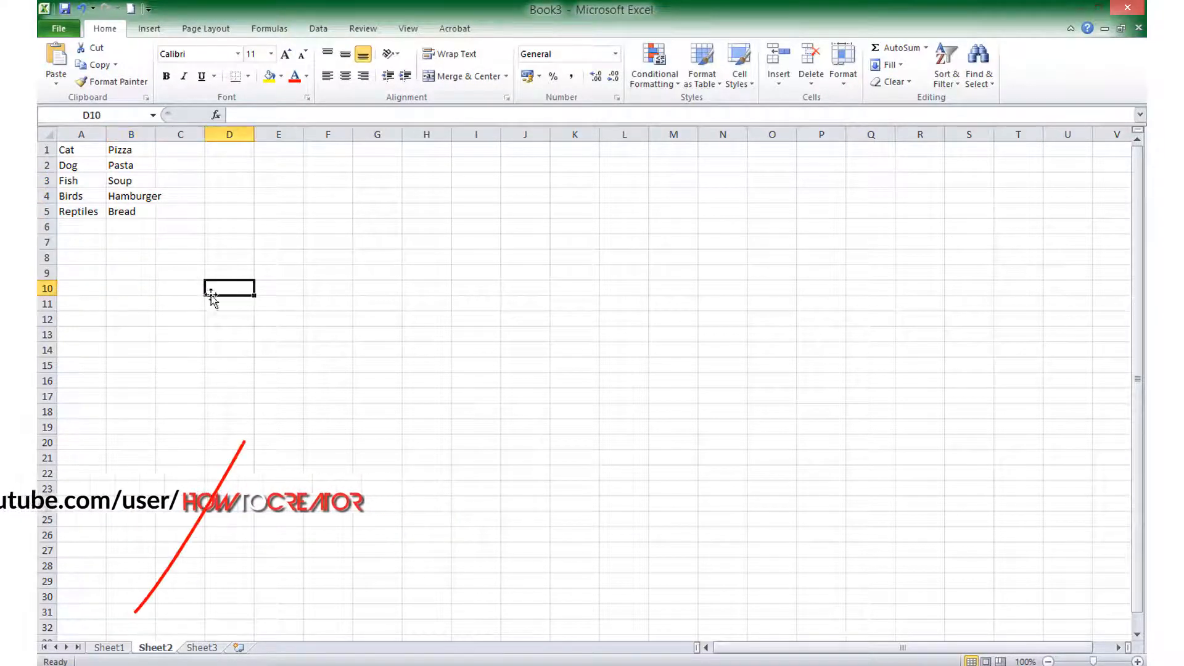
Step: Add a List data validation to cell B1 of Sheet1 with the source =Sheet2!$A$1:$A$5
left_click(111, 647)
left_click(262, 151)
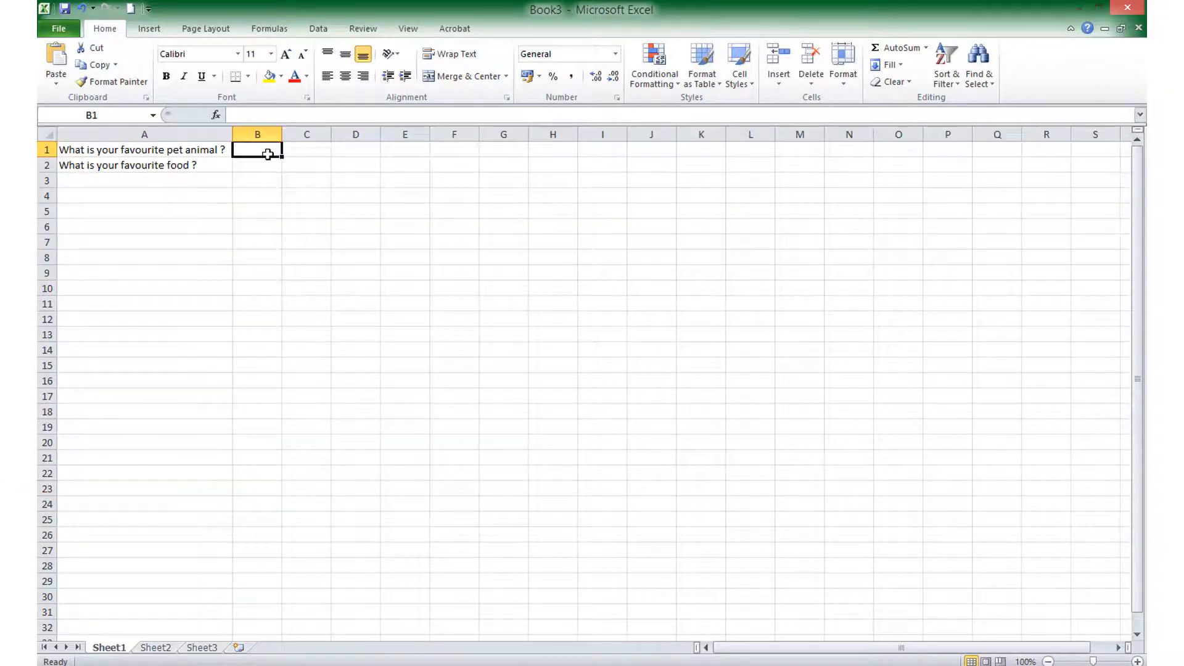
left_click(318, 30)
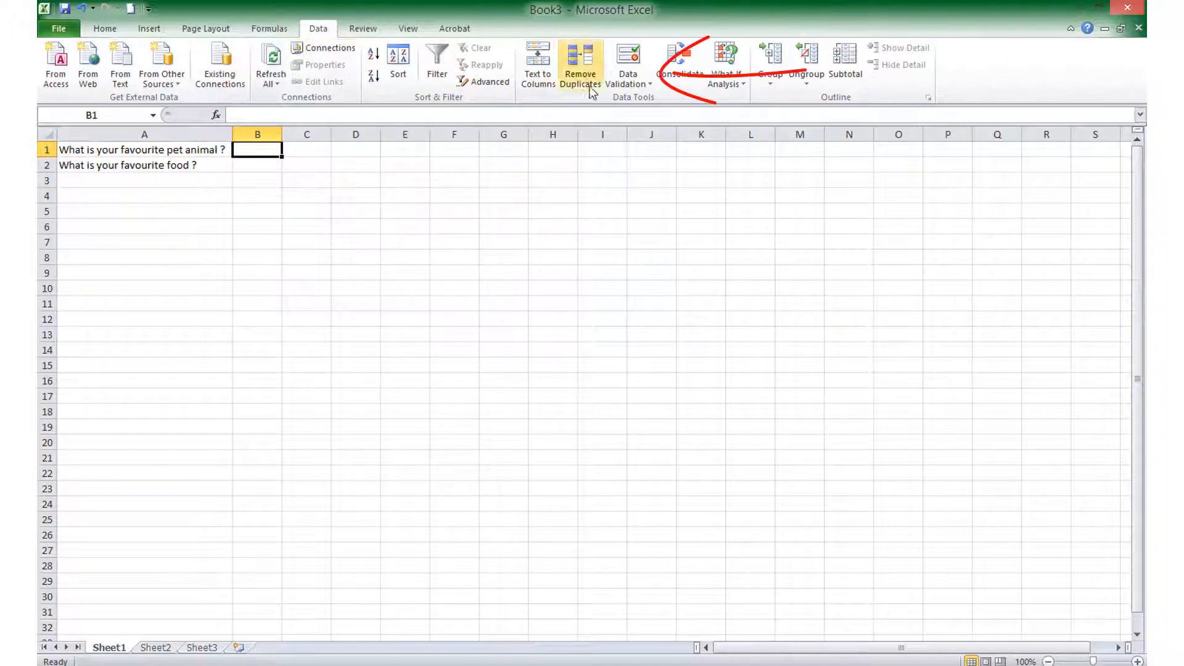
left_click(629, 62)
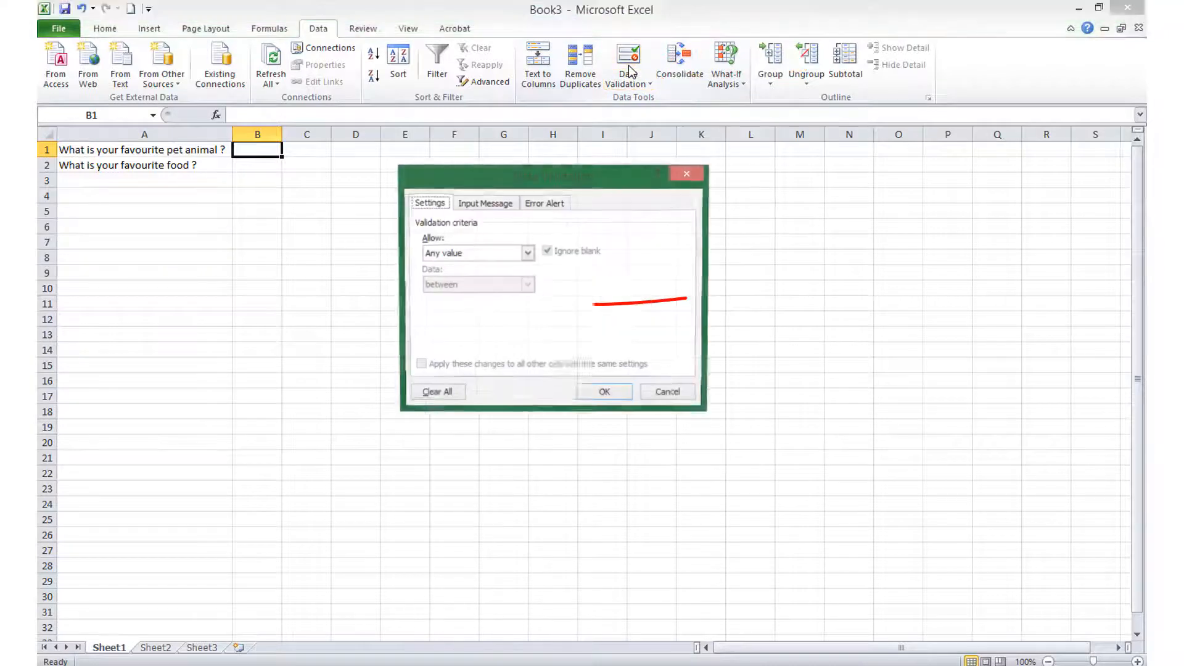
left_click(528, 255)
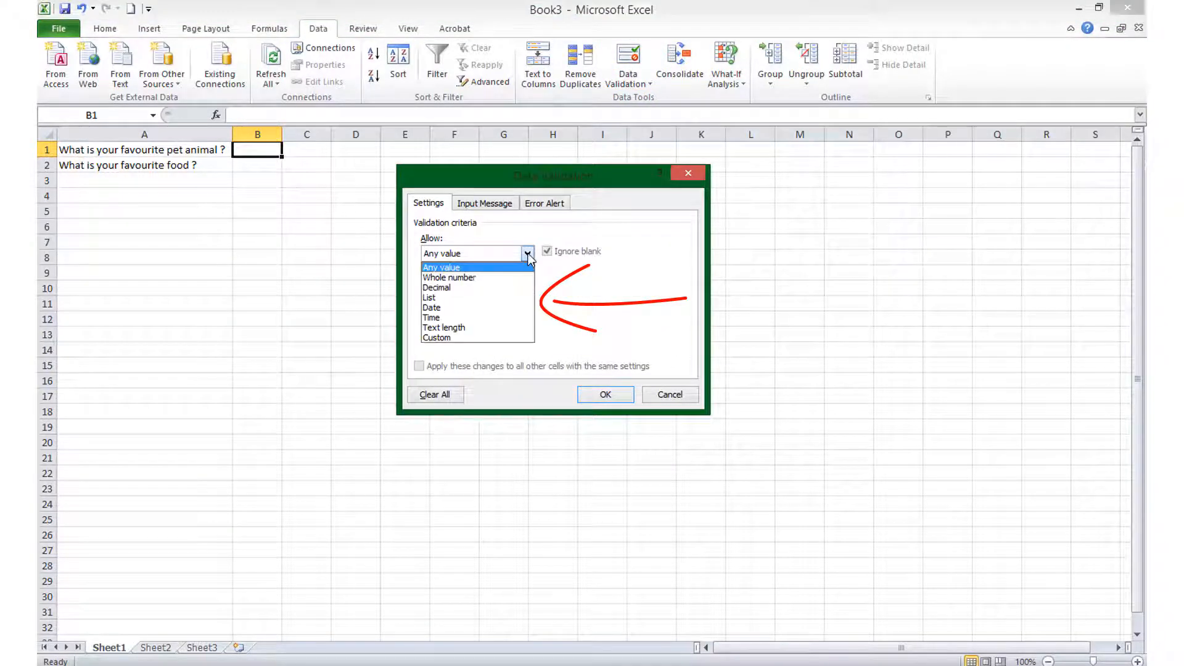
left_click(468, 299)
left_click(466, 317)
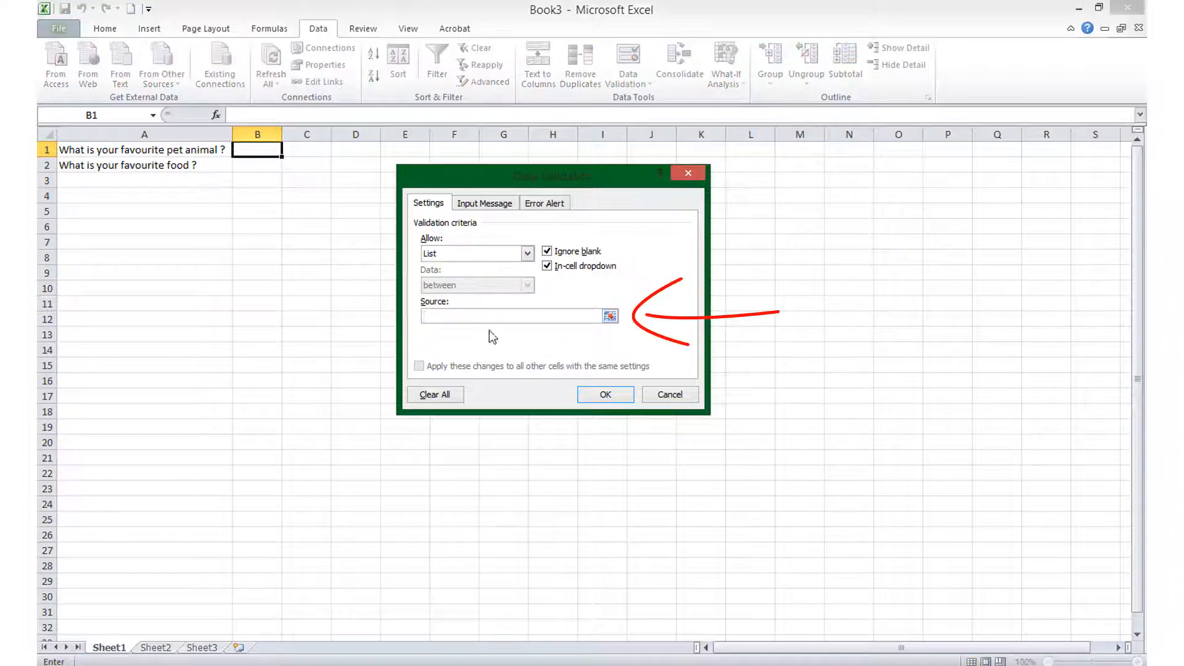
left_click(154, 648)
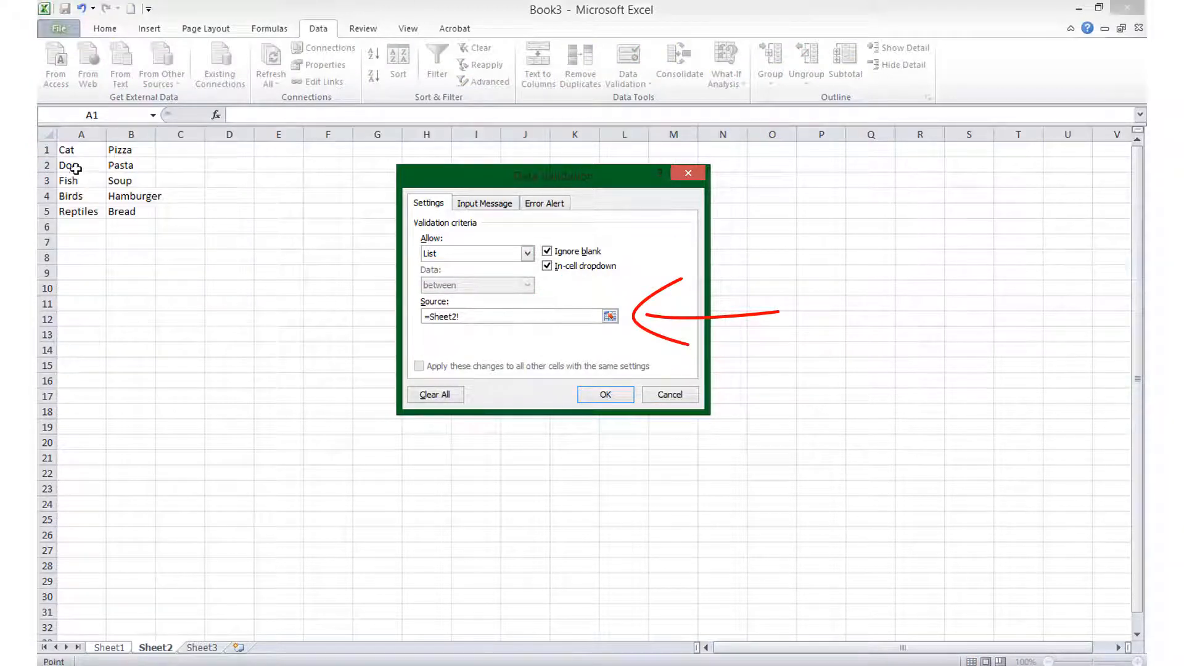
left_click_drag(71, 150, 79, 213)
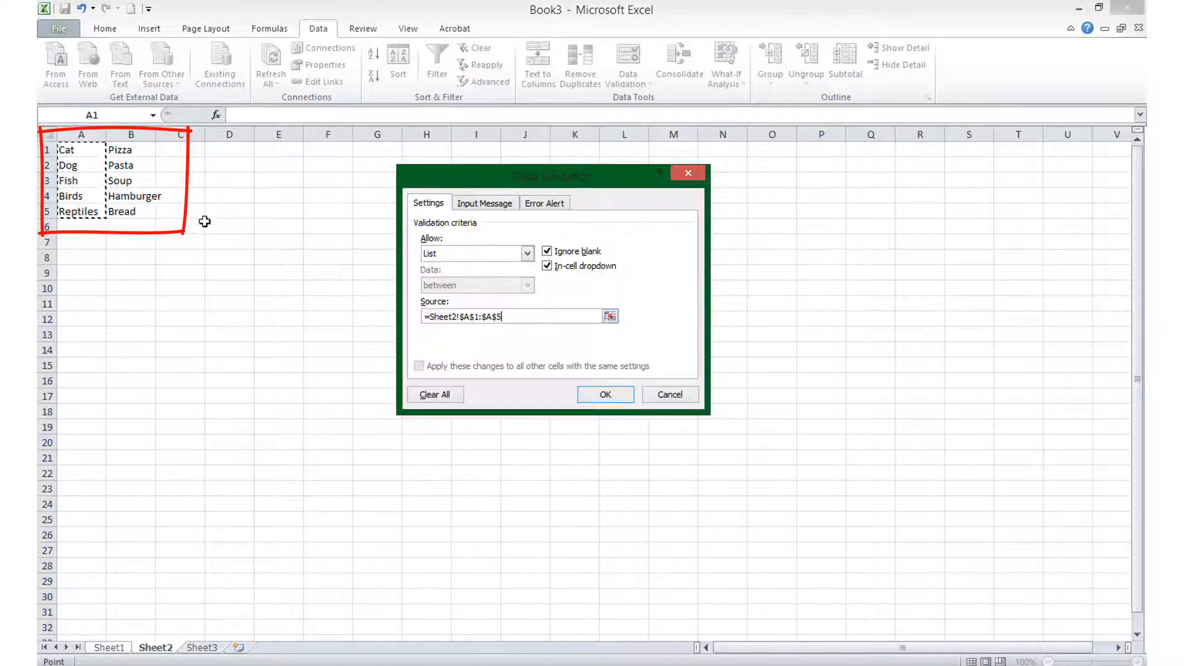
left_click(597, 400)
left_click(234, 210)
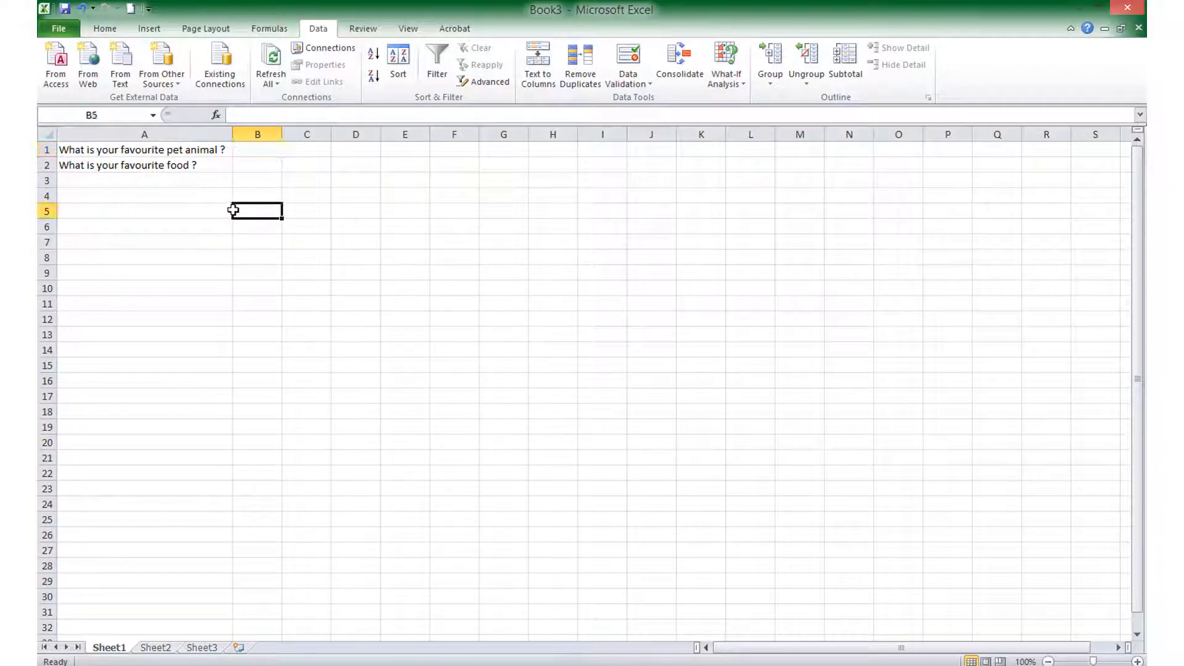
Step: Add a List data validation to cell B2 of Sheet1 with the source =Sheet2!$B$1:$B$5
left_click(259, 166)
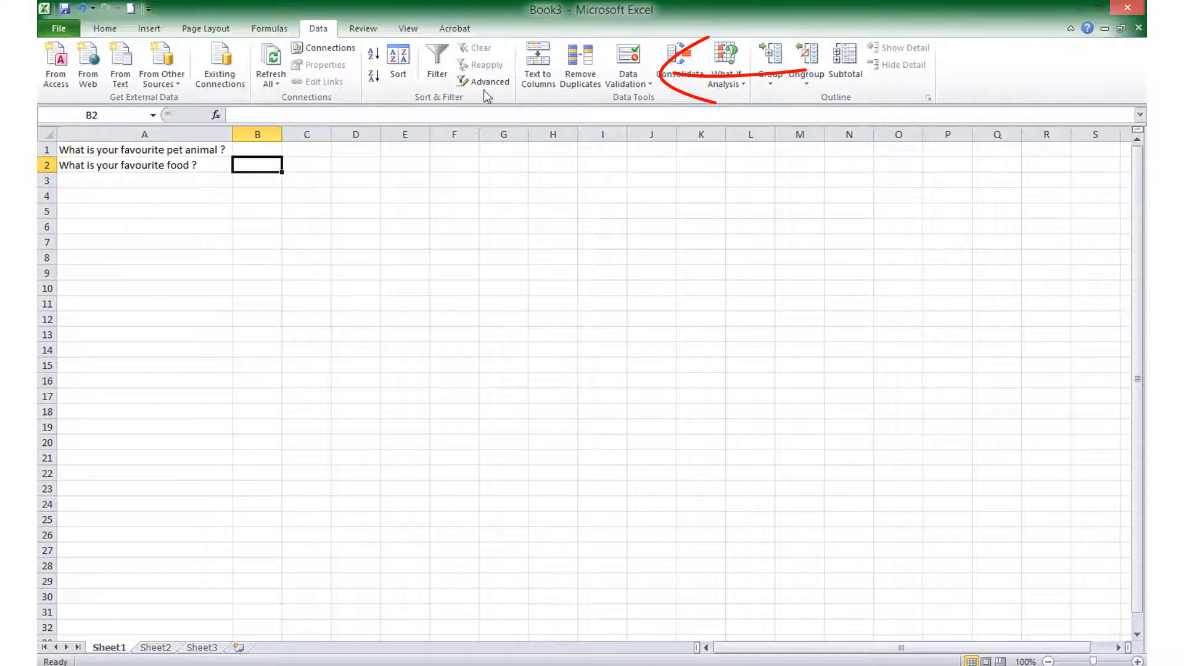
left_click(629, 68)
left_click(469, 253)
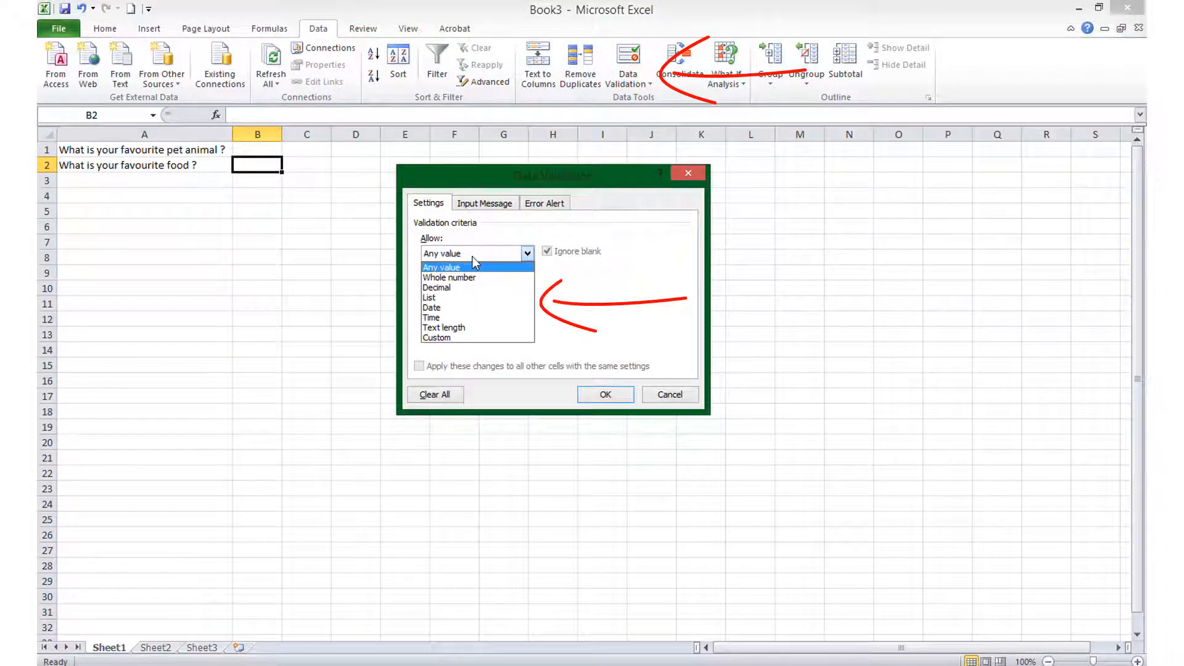
left_click(464, 296)
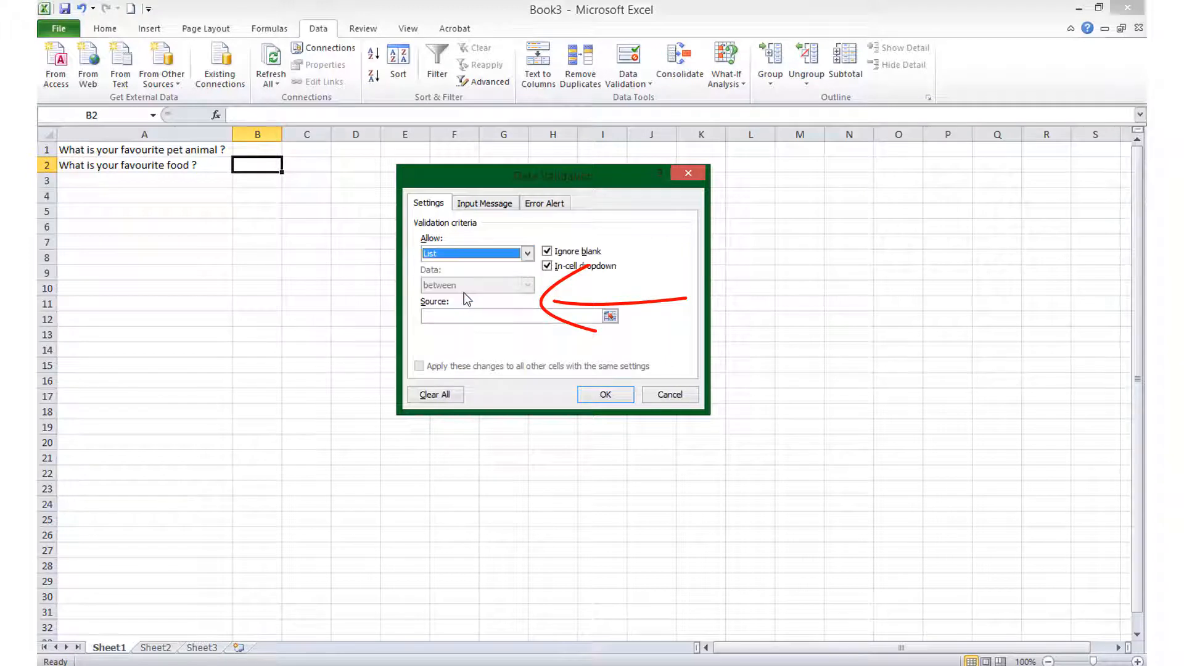
left_click(612, 398)
left_click(609, 386)
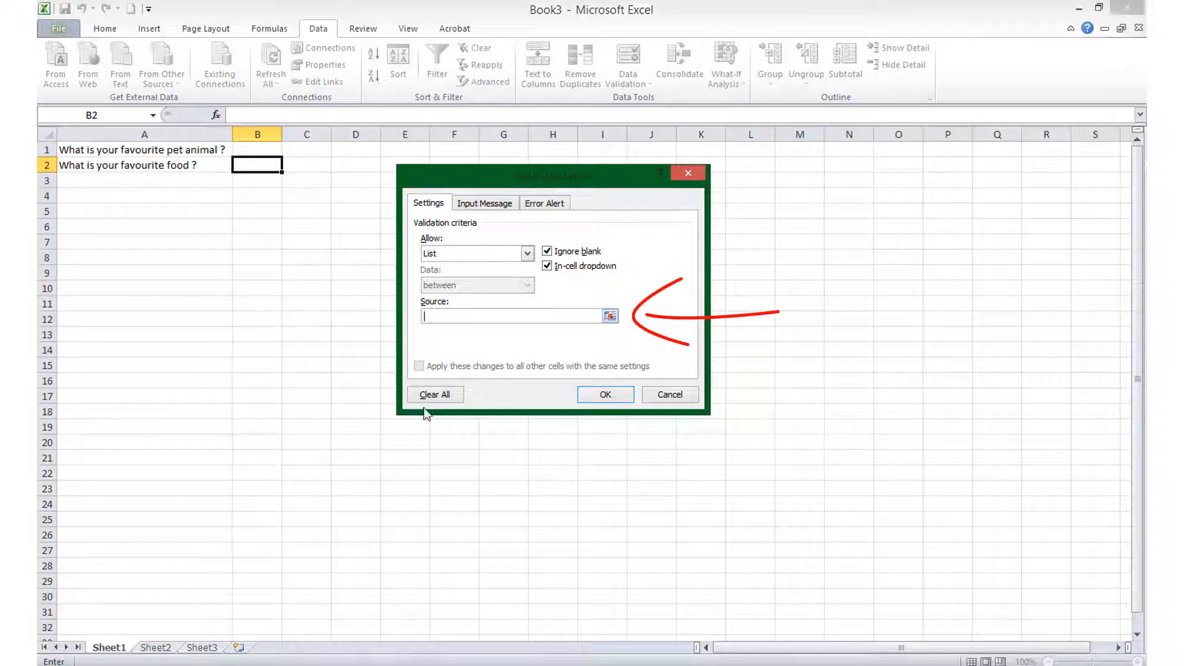
left_click(162, 648)
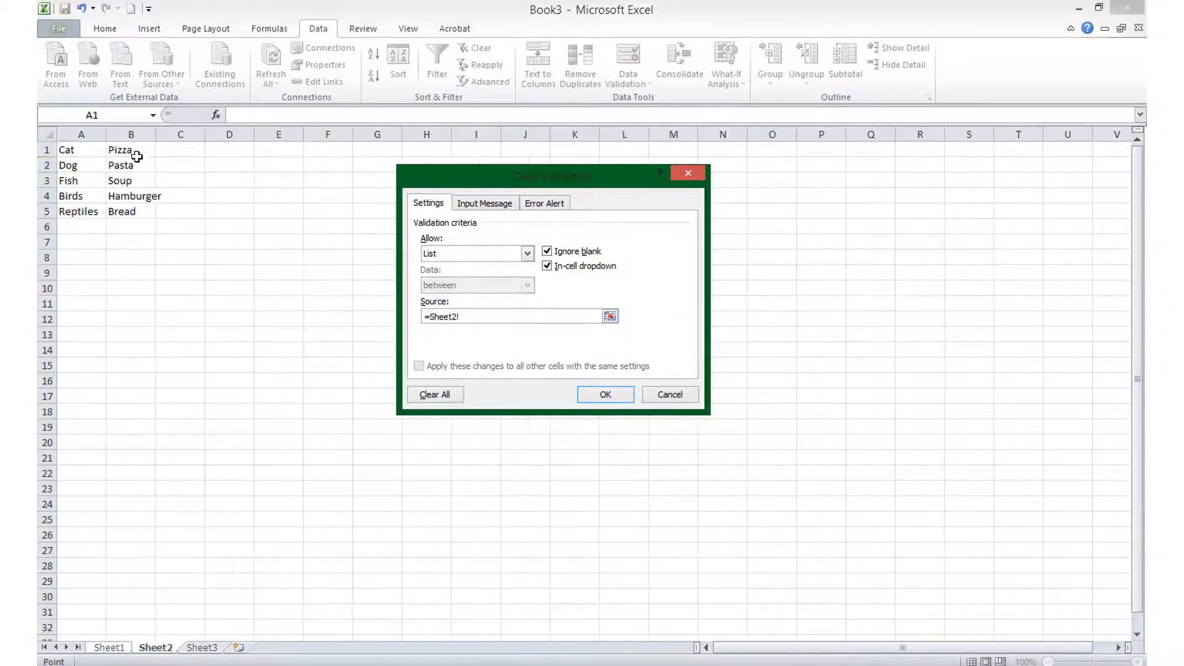
left_click_drag(134, 164, 134, 215)
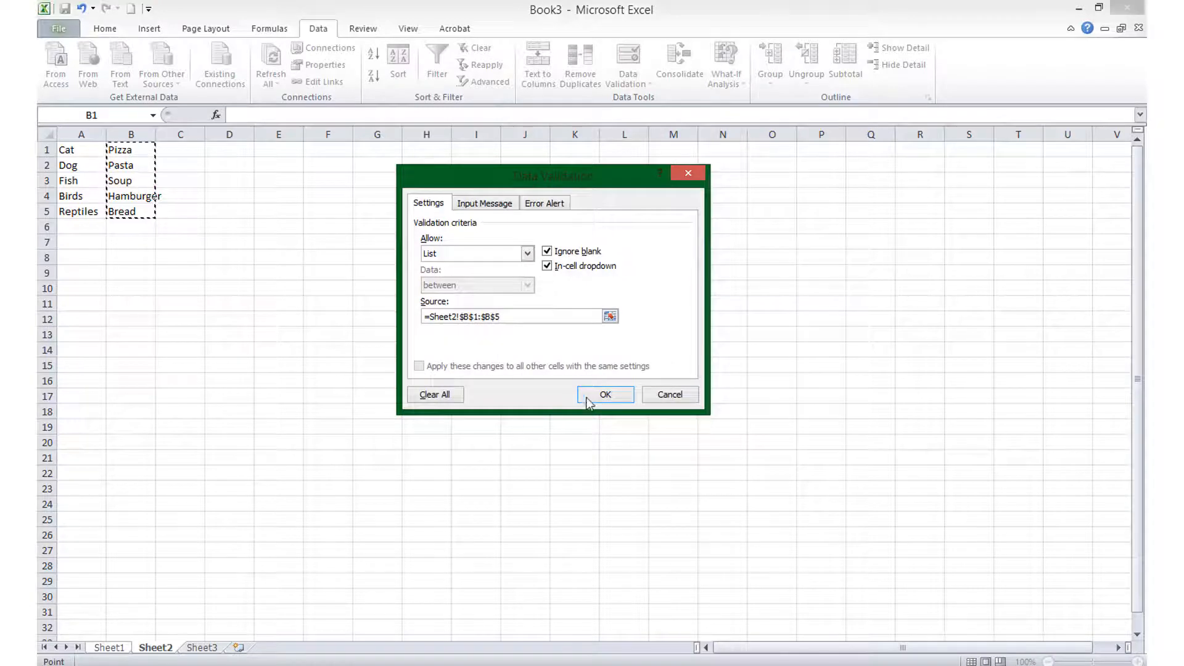
left_click(605, 395)
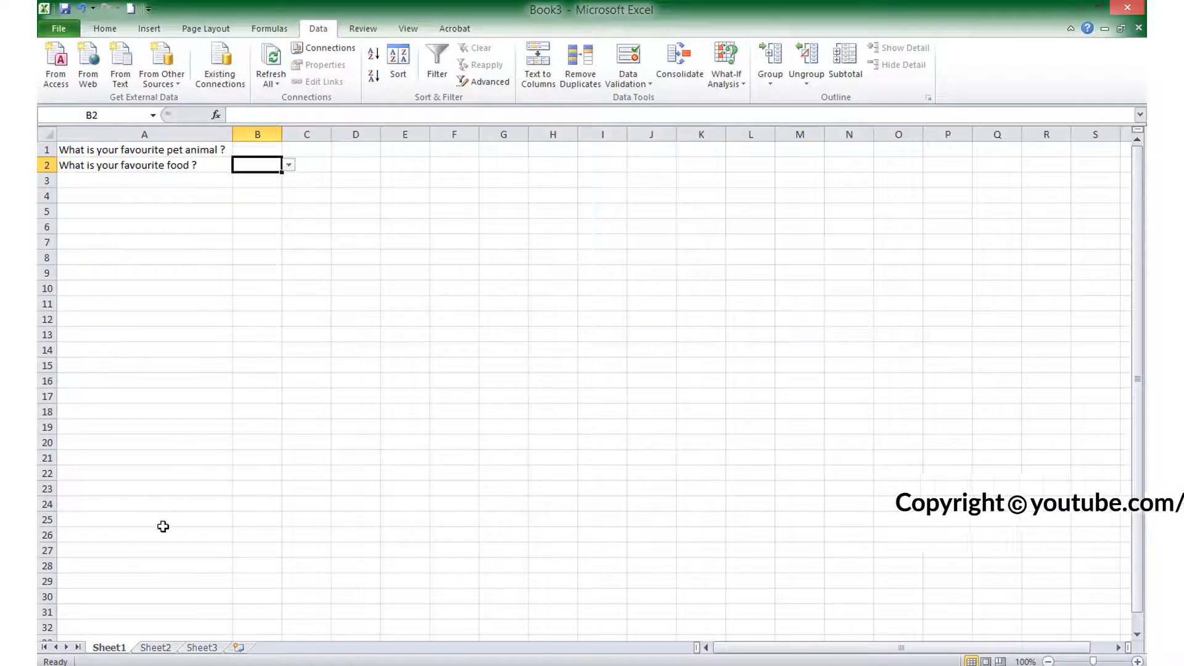
Step: Answer the questions from the cell drop-down lists, choosing Fish in B1 and Soup in B2
left_click(250, 150)
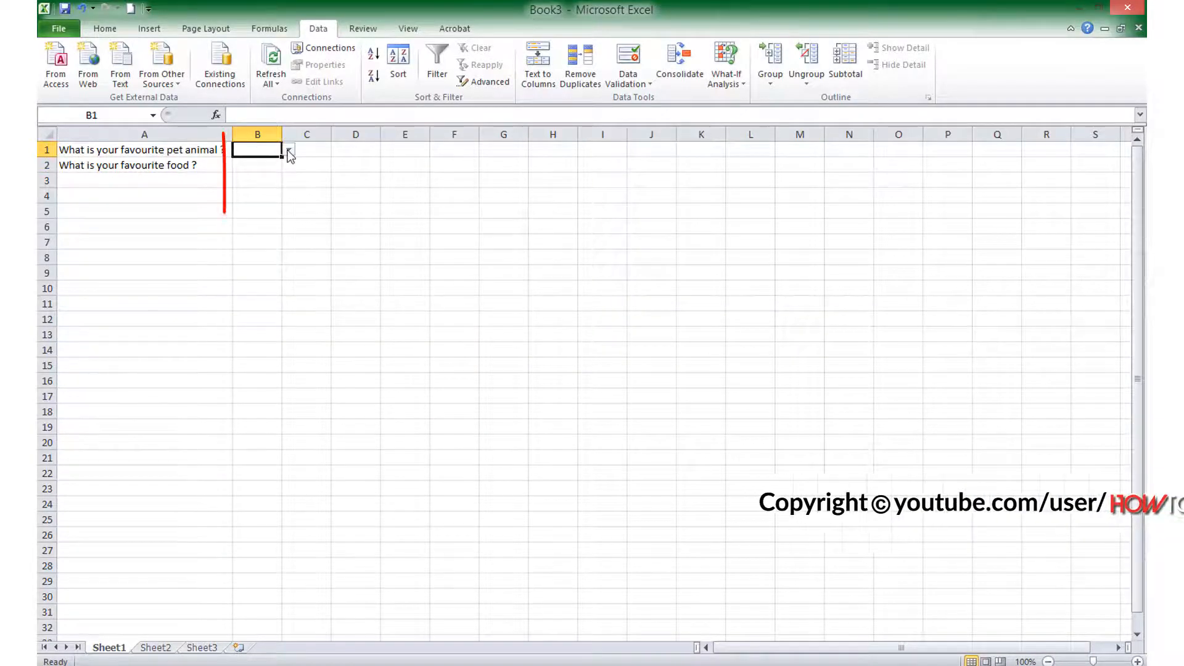
left_click(288, 150)
left_click(275, 183)
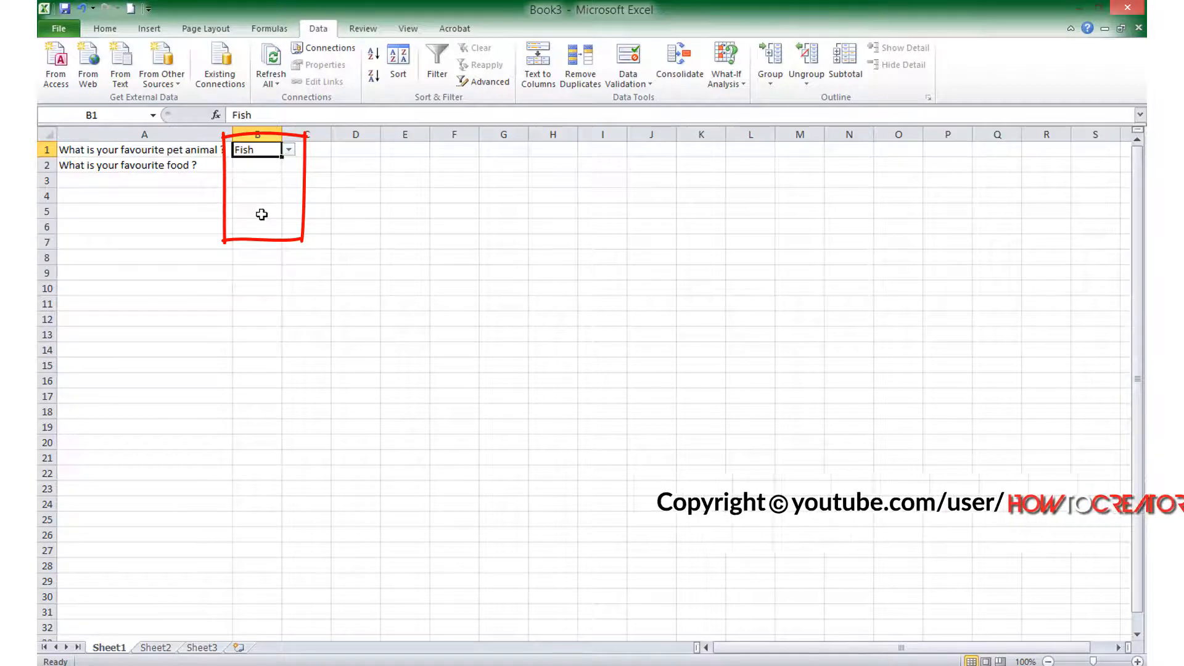
left_click(278, 165)
left_click(288, 165)
left_click(250, 220)
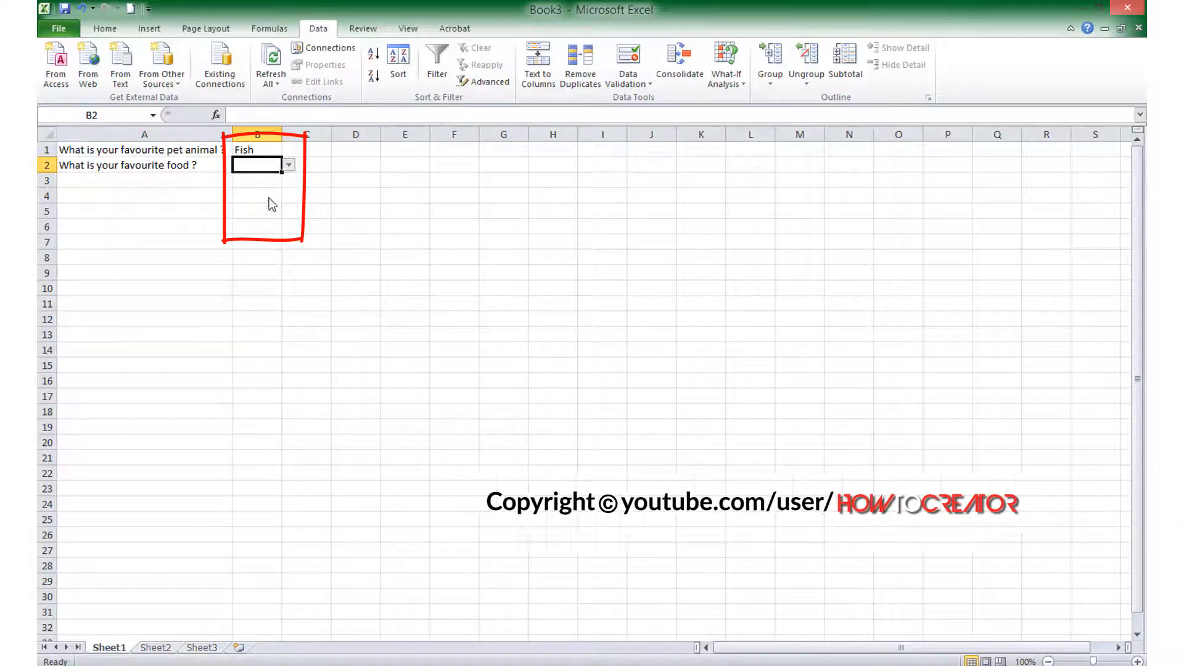
left_click(245, 217)
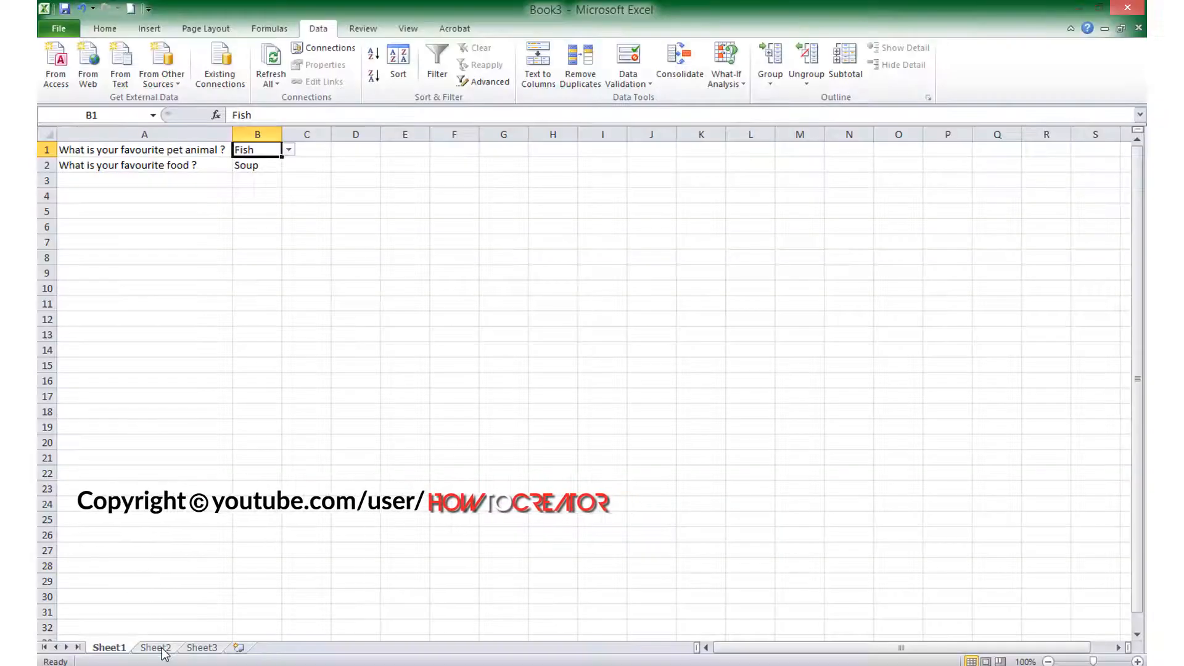
Step: Insert a cell above Fish in column A of Sheet2, shifting cells down, and enter Small mammals in A3
left_click(155, 647)
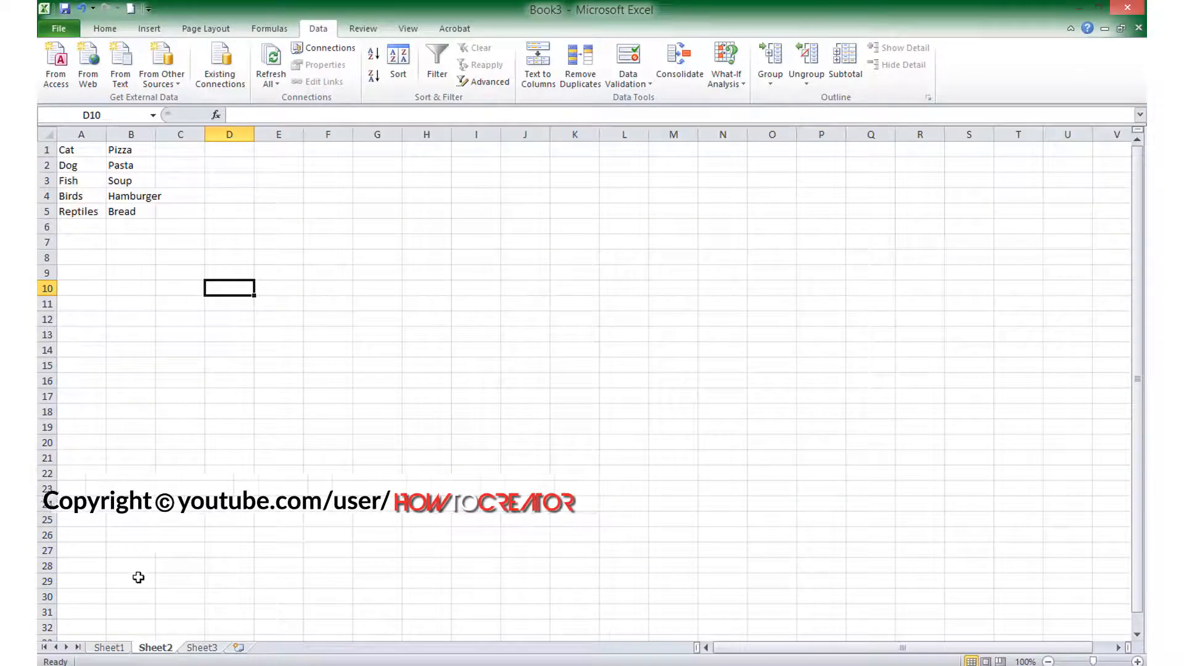
left_click(60, 181)
right_click(60, 181)
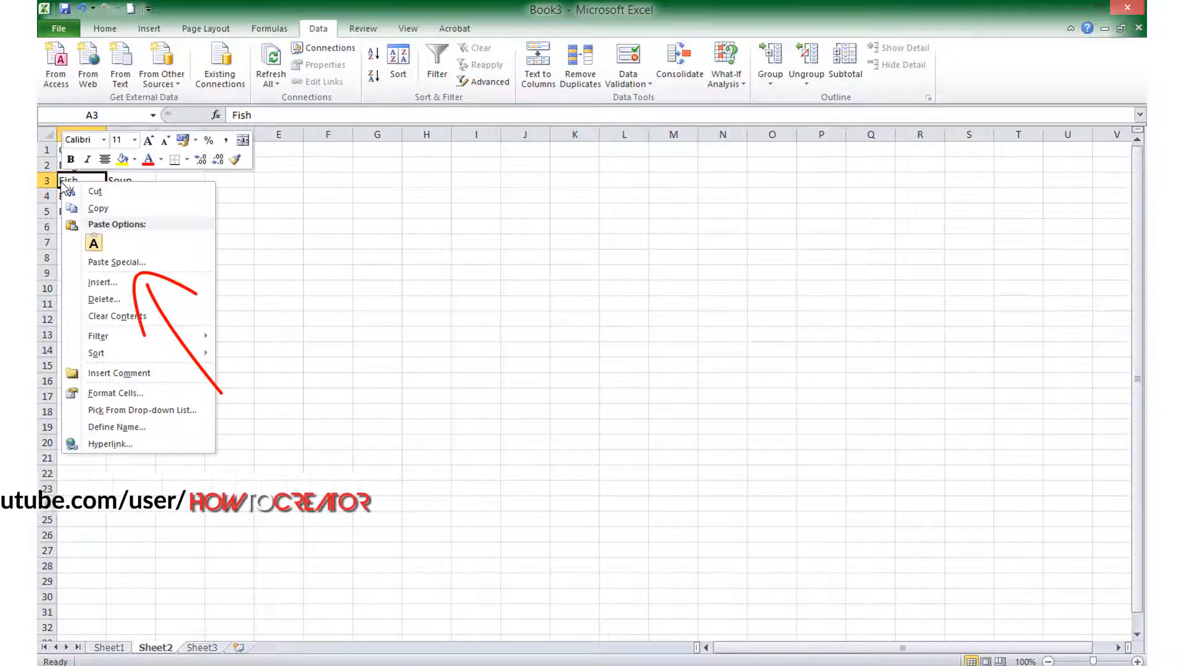
left_click(124, 285)
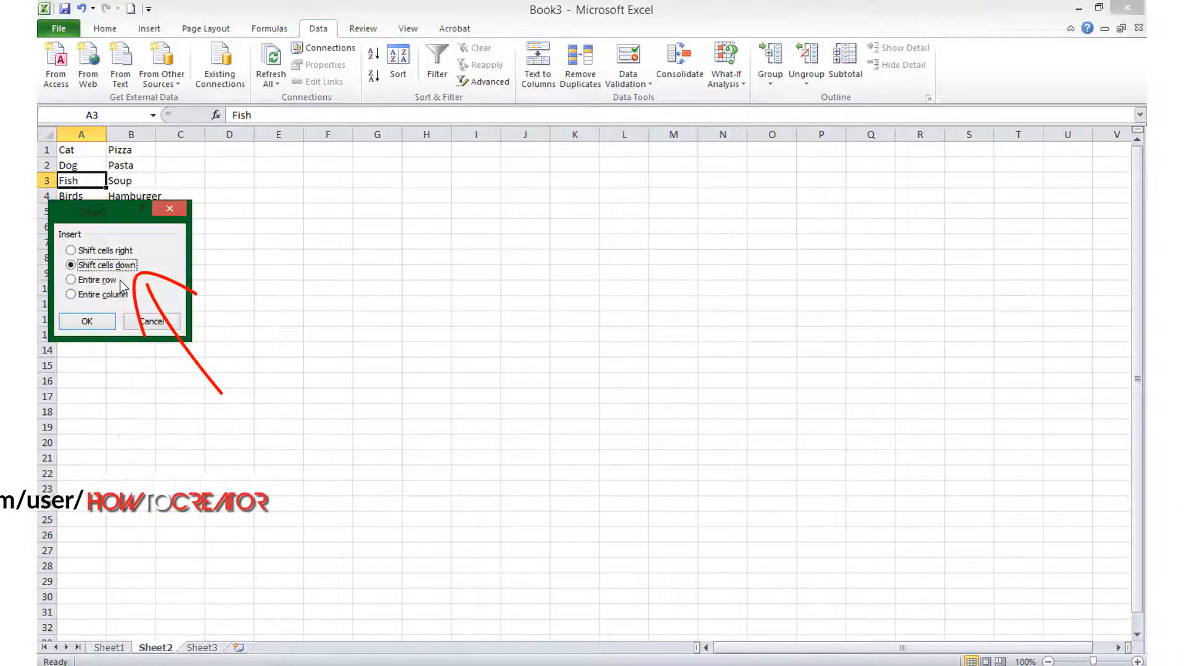
left_click(102, 323)
type("Small mammals")
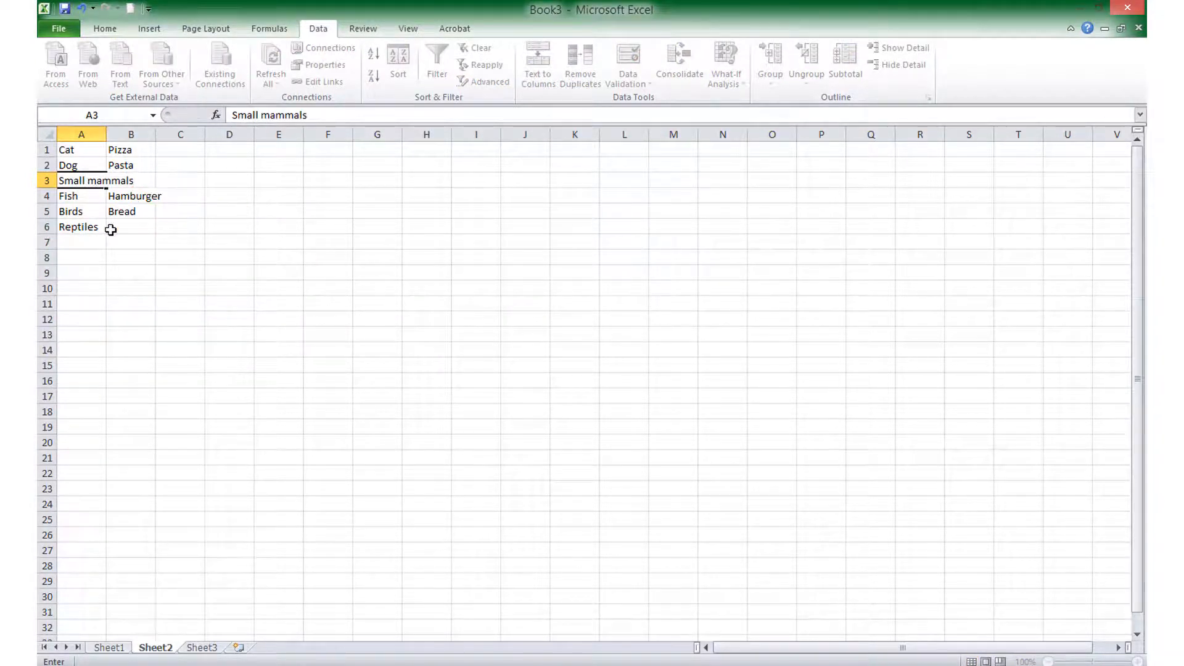
Step: Fit the width of column A on Sheet2 to its contents
left_click(110, 227)
double_click(106, 134)
left_click(126, 228)
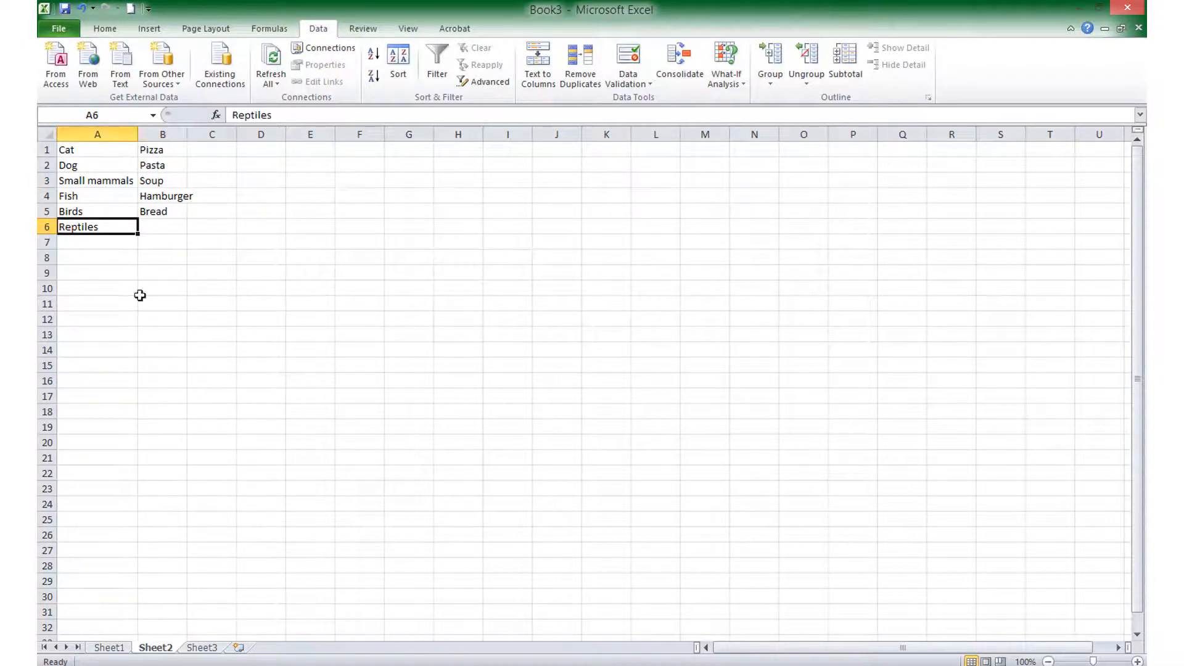
Step: Reselect Sheet2 cells A1 to A6 as the list source of B1's data validation in Sheet1 and check its drop-down list
left_click(118, 647)
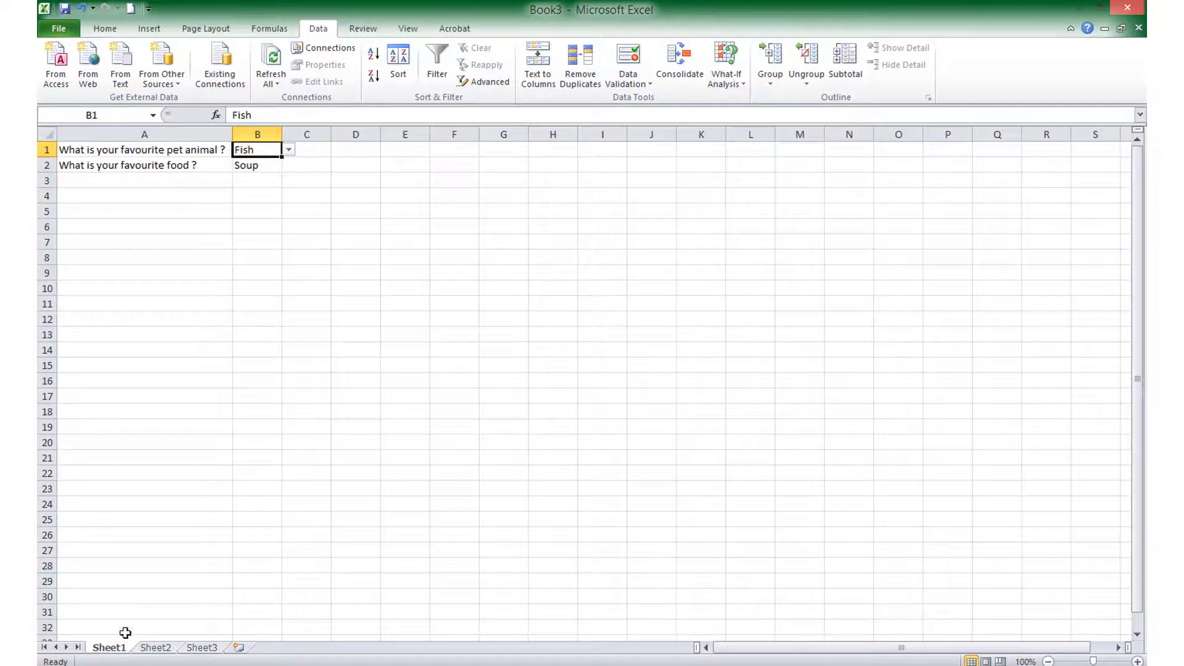
left_click(290, 150)
left_click(644, 84)
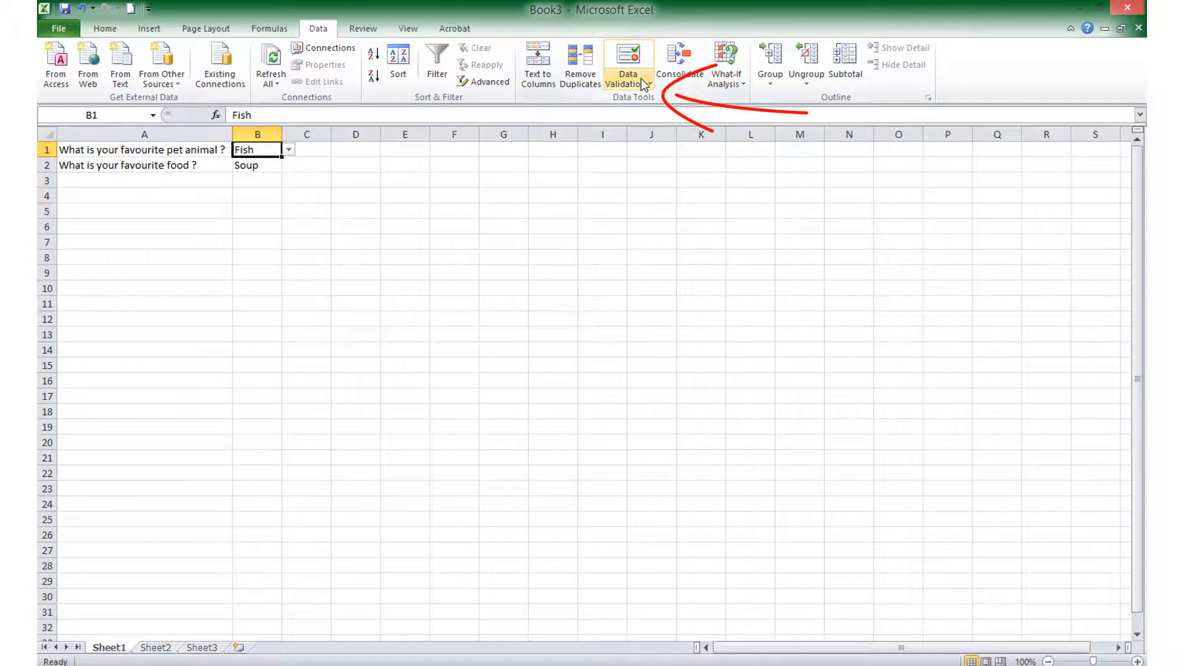
left_click(643, 85)
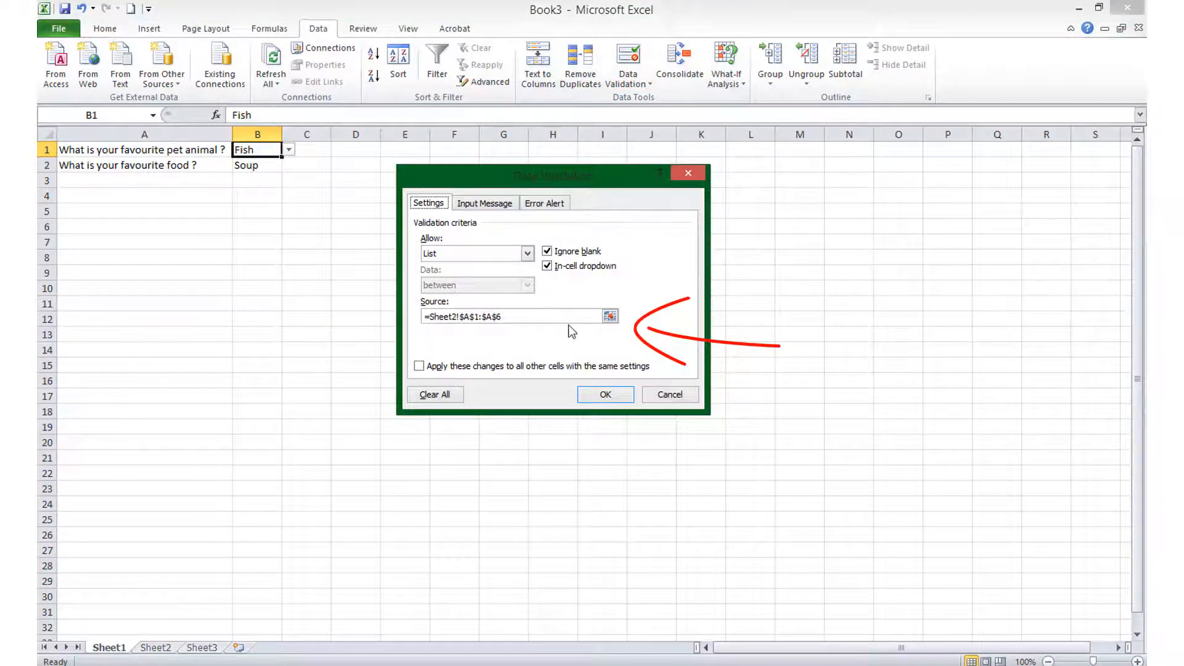
left_click(610, 316)
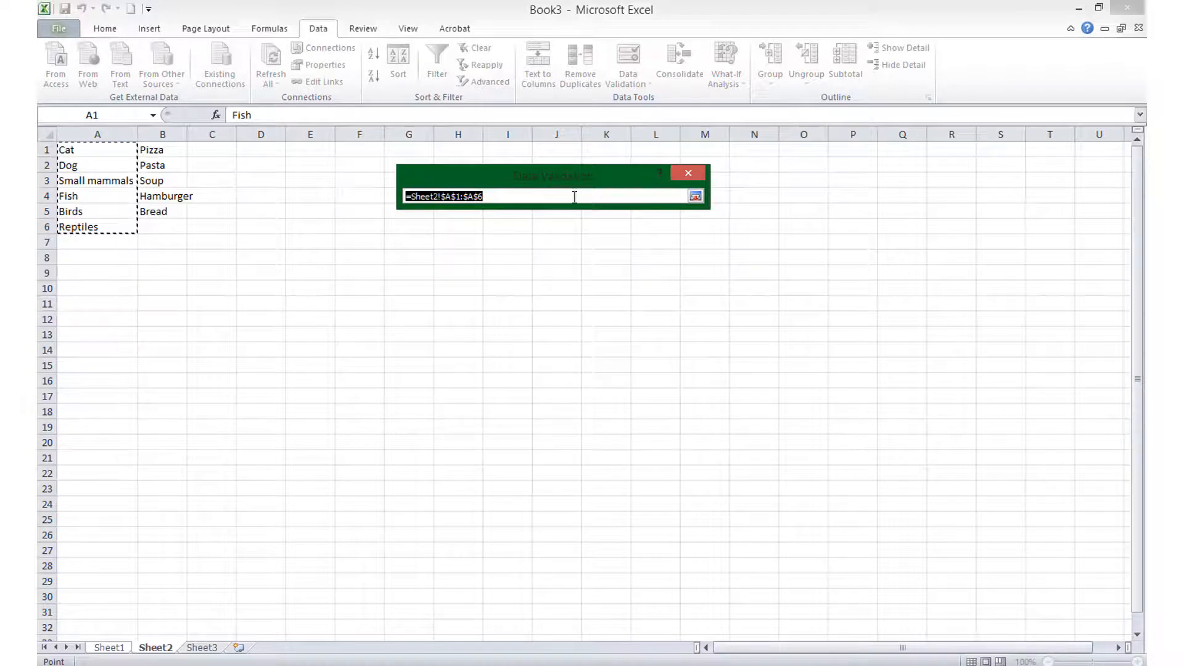
left_click(224, 315)
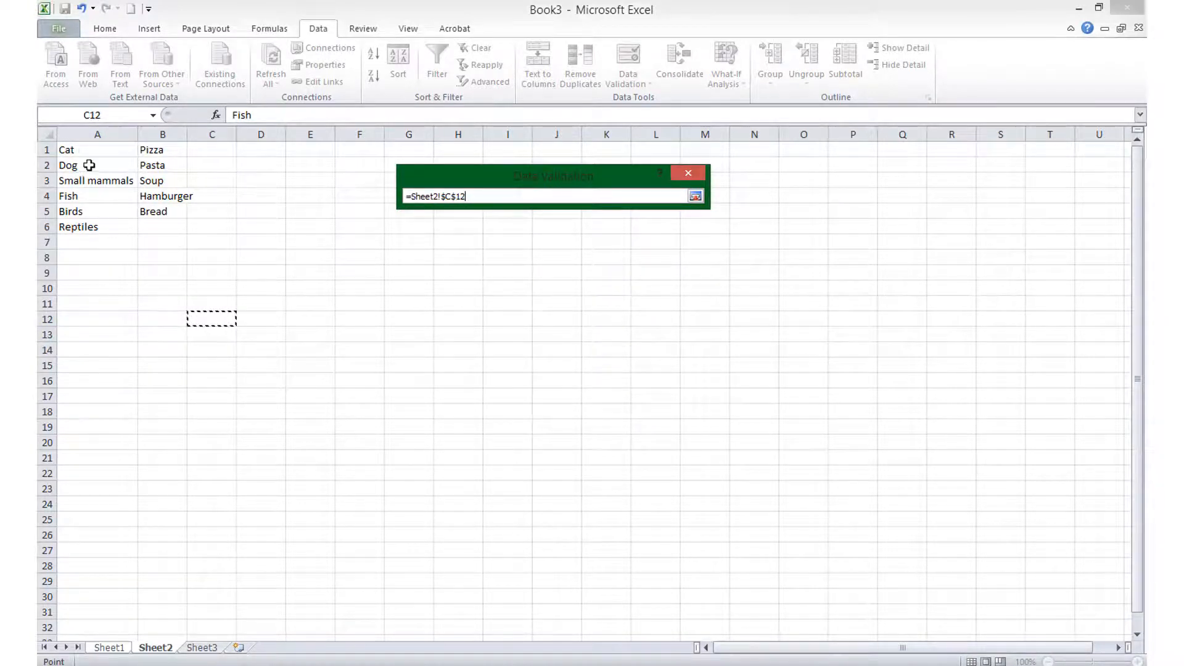
left_click_drag(82, 145, 102, 227)
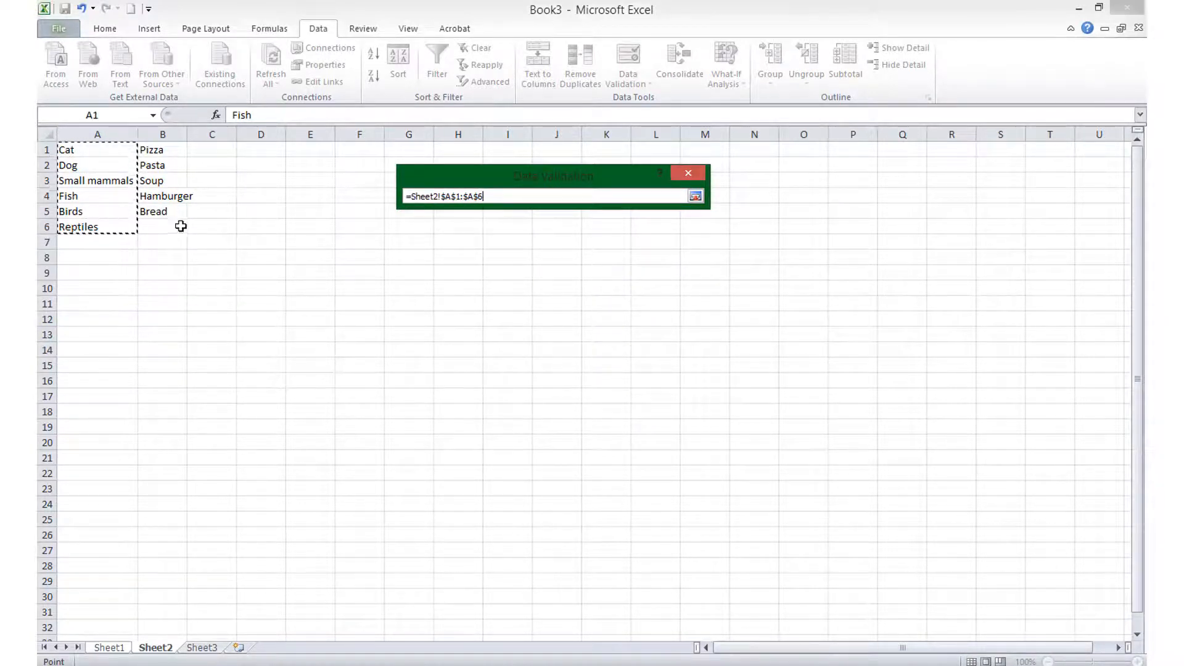
left_click(695, 195)
left_click(607, 395)
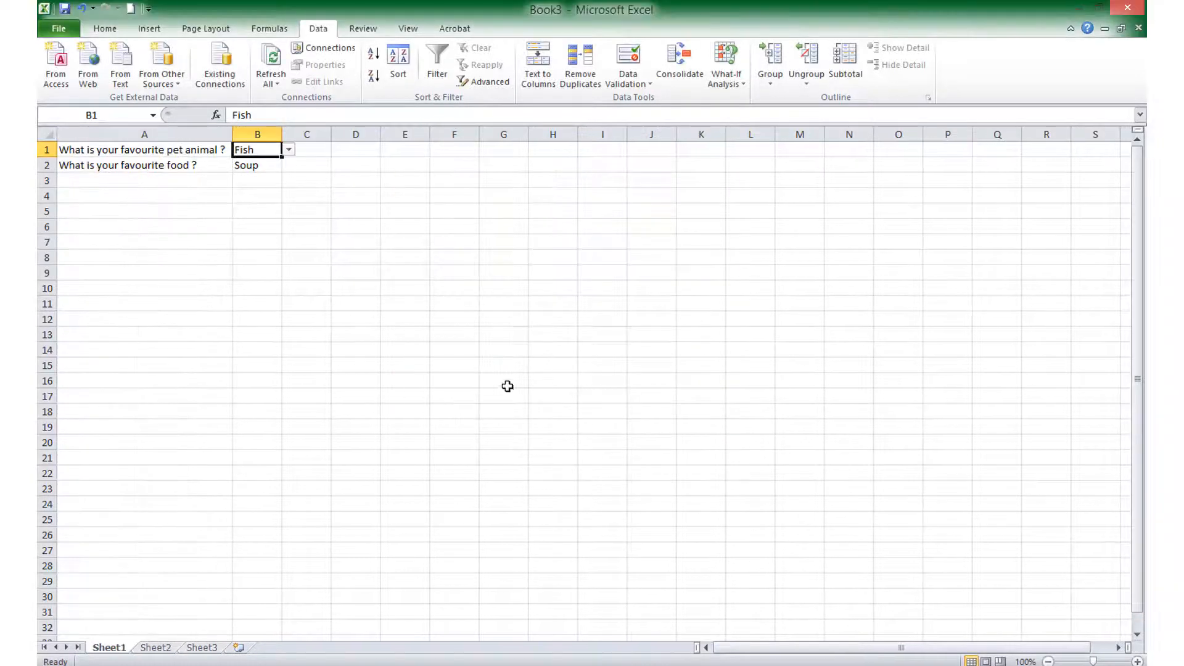
left_click(289, 150)
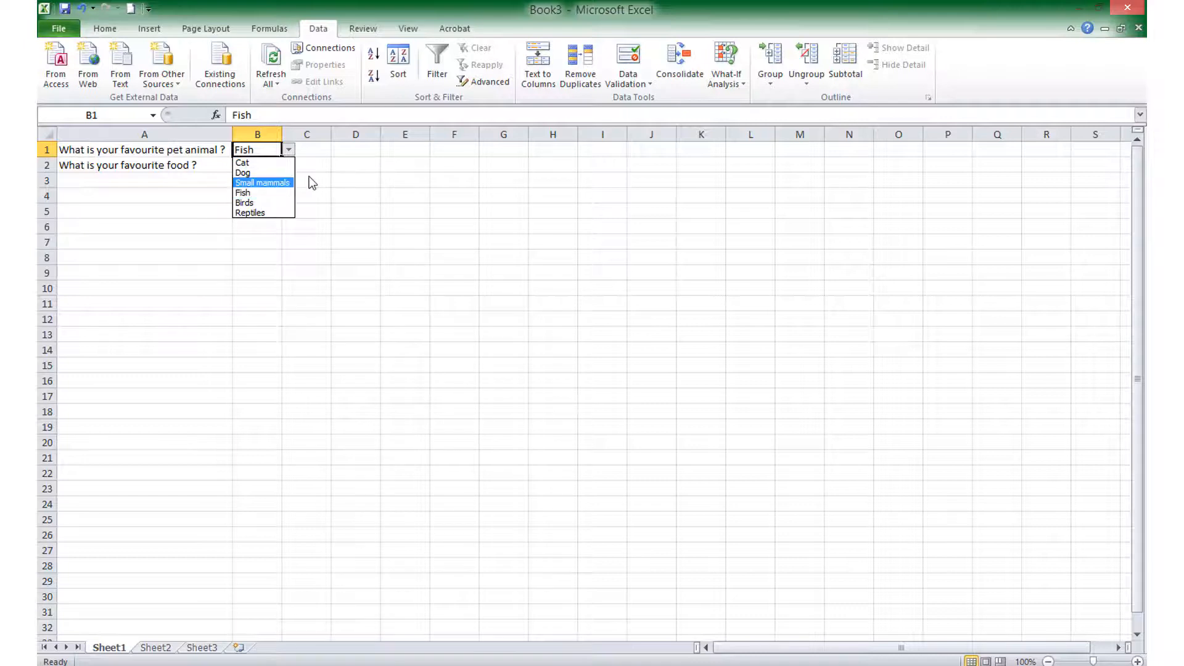
left_click(357, 177)
Step: Add Rice to the end of the food options, in cell B6 of Sheet2
left_click(261, 169)
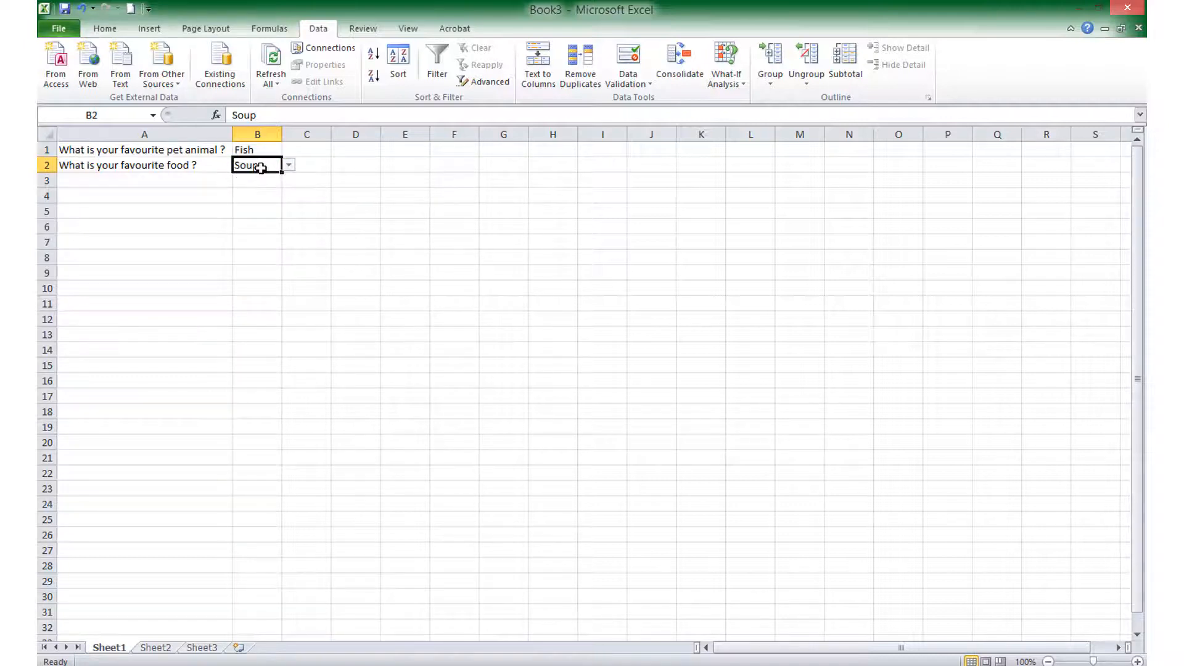
left_click(159, 647)
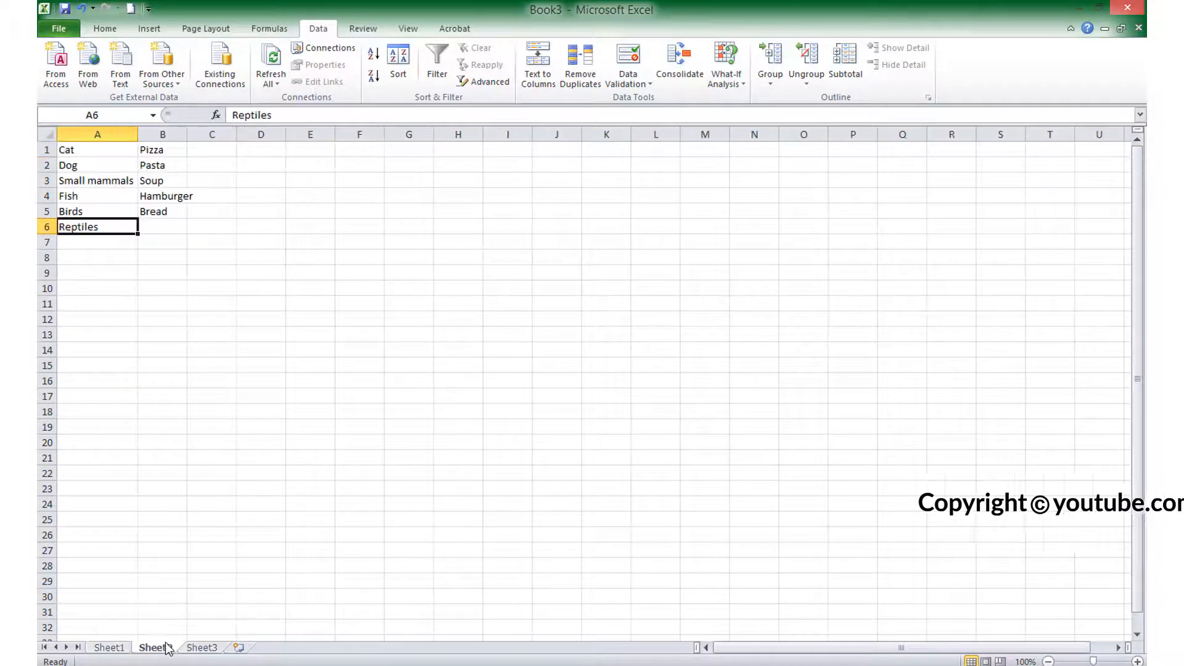
left_click(176, 227)
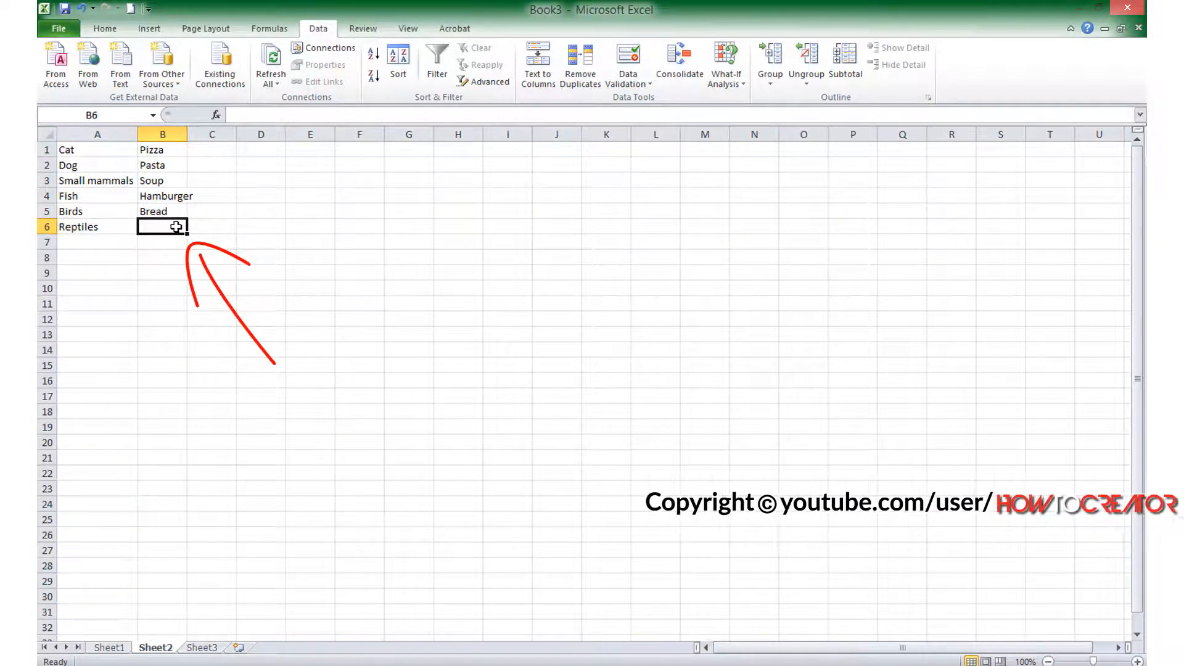
type("Ri")
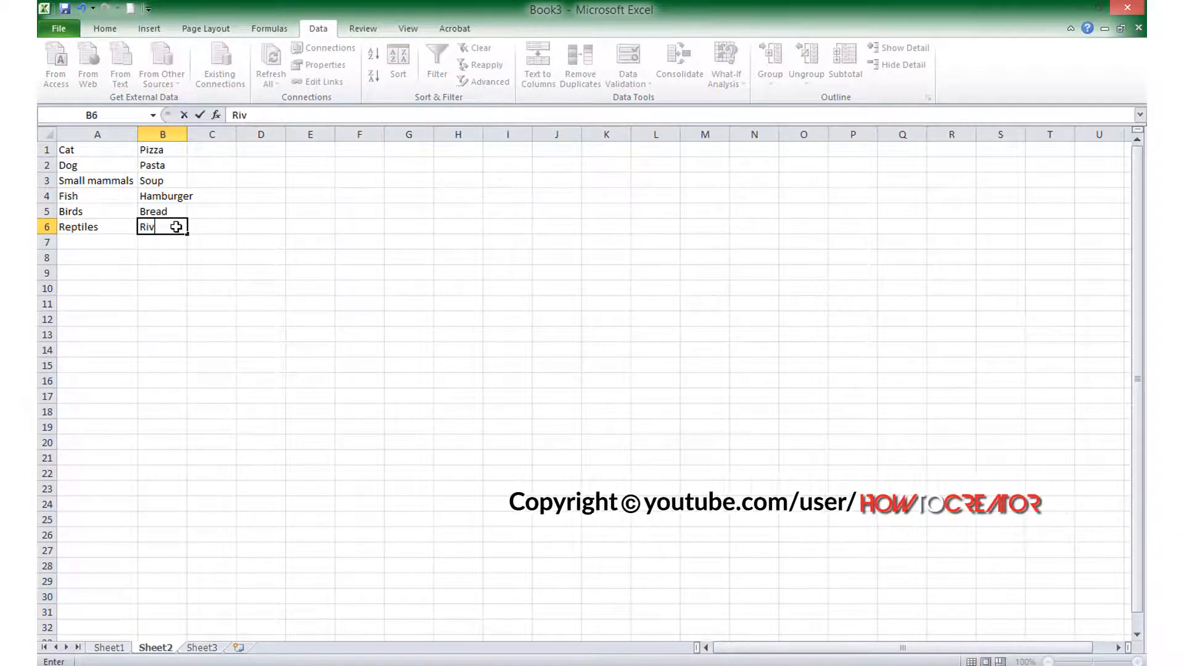
type("ce")
left_click(193, 304)
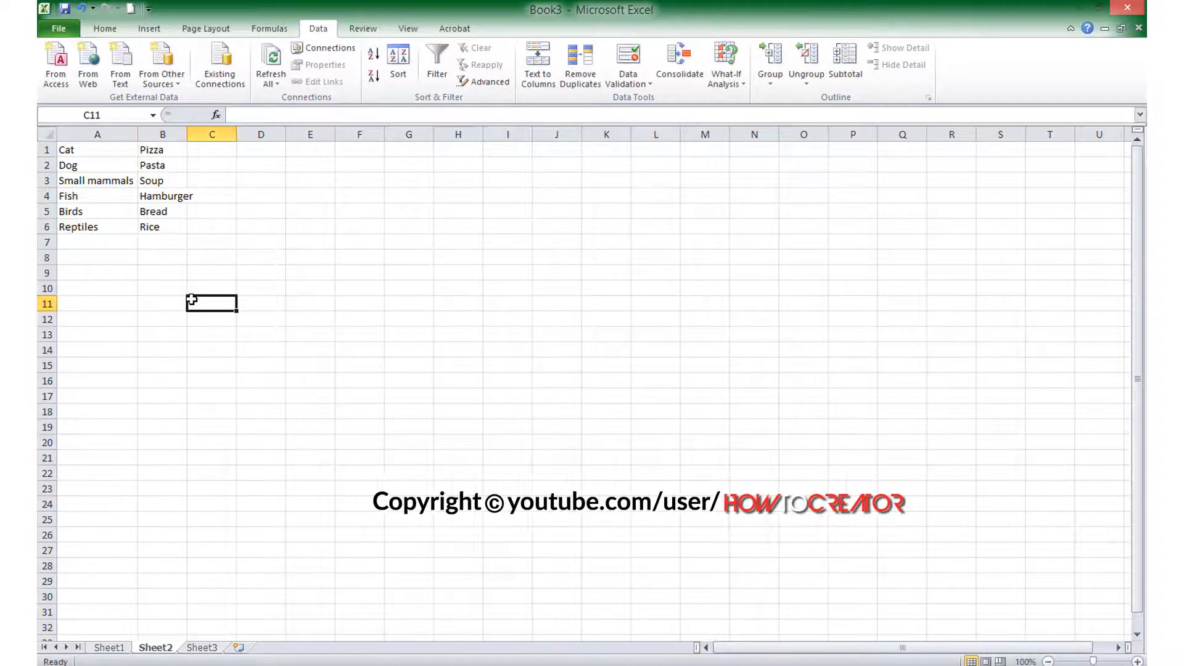
Step: Check the food drop-down list in B2 of Sheet1 and open that cell's data validation settings
left_click(114, 648)
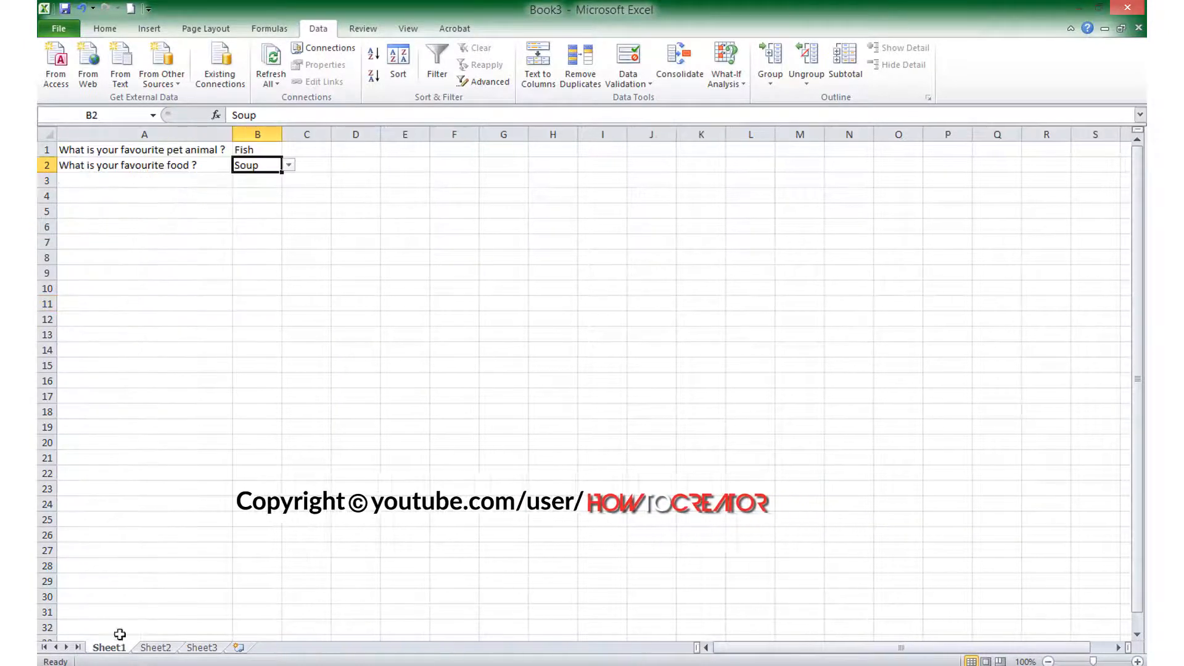
left_click(289, 167)
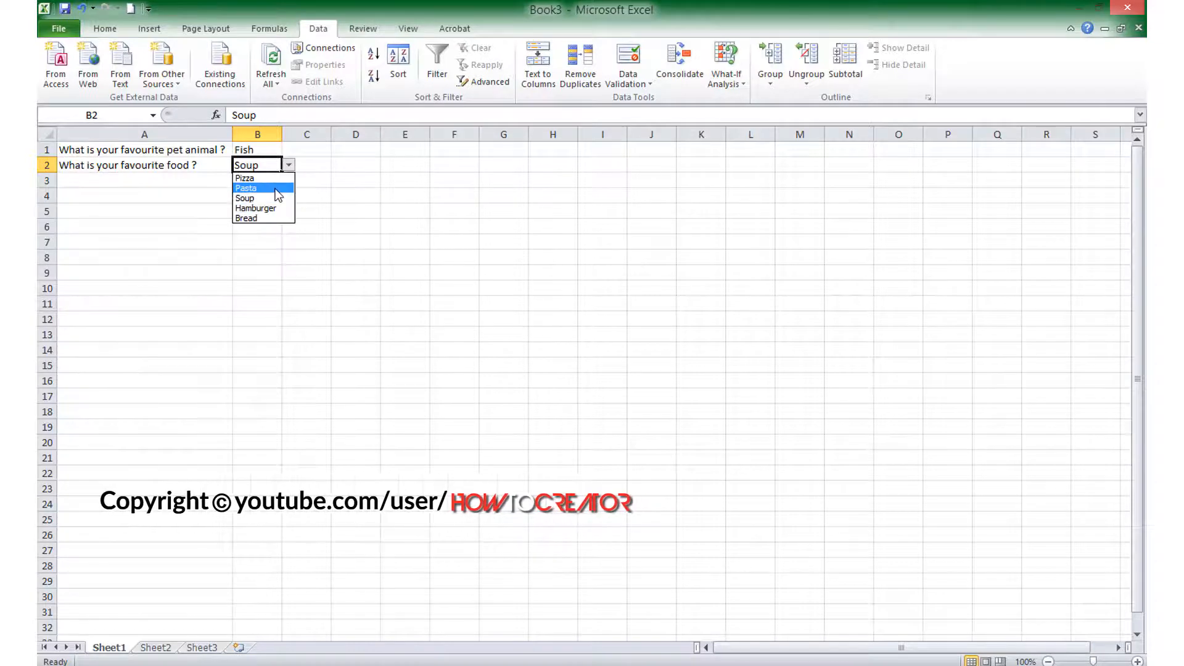
left_click(300, 195)
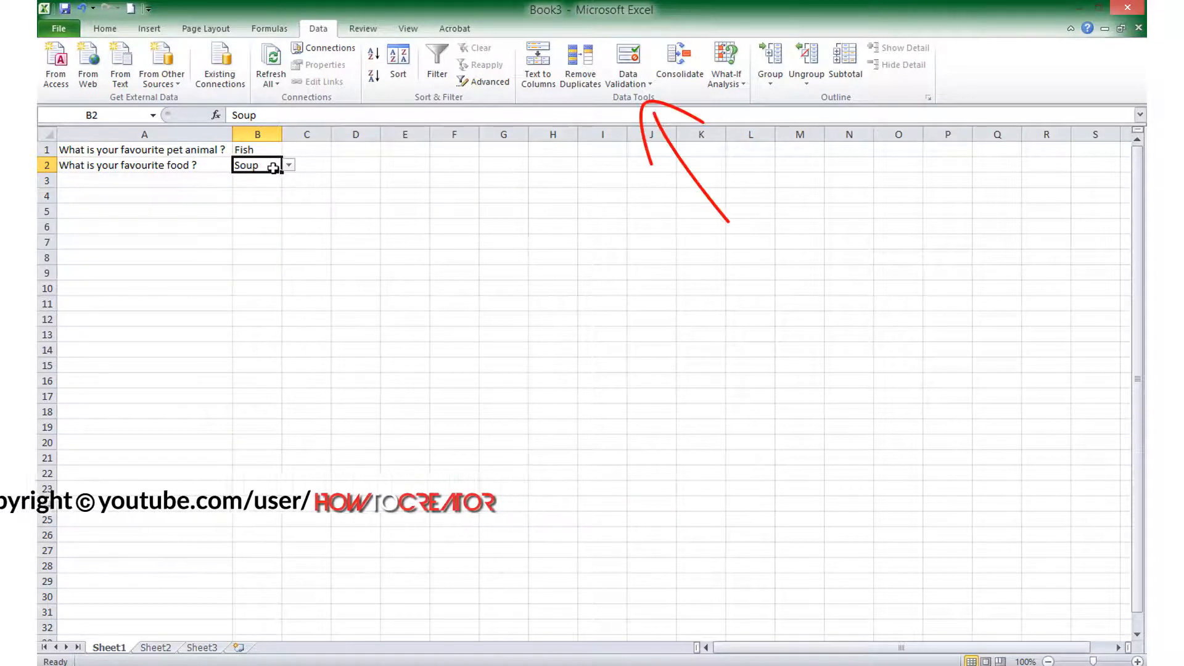
left_click(610, 88)
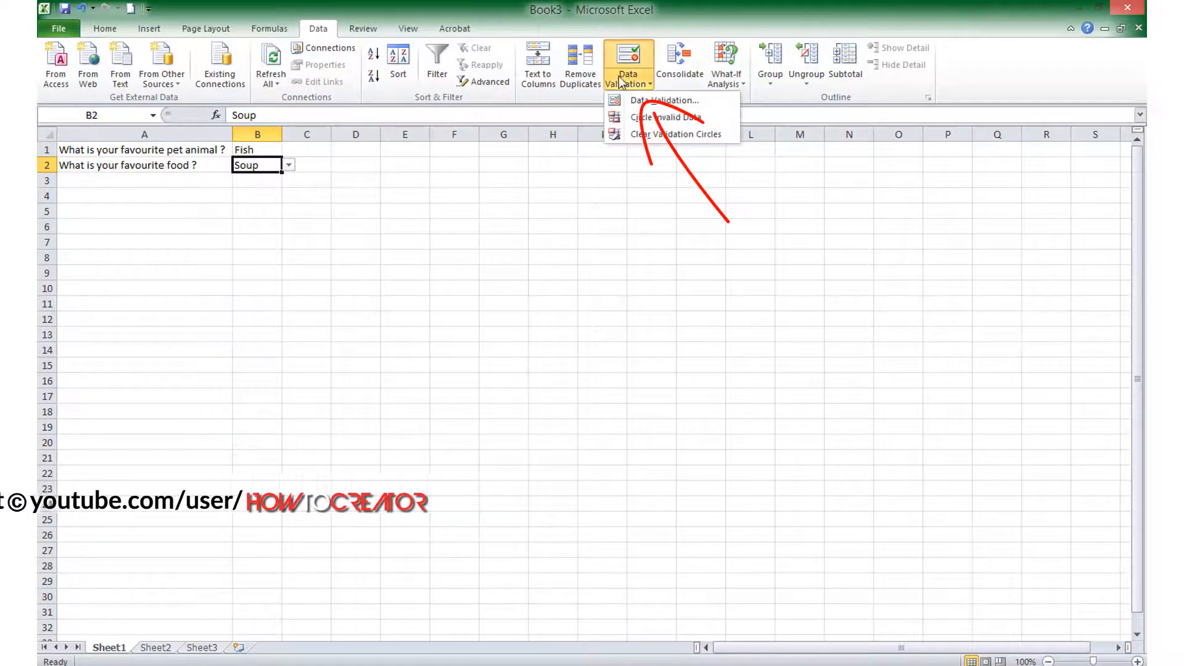
left_click(647, 109)
Step: Try to extend the validation's list source to Sheet2 cells B1 to B6
left_click(483, 316)
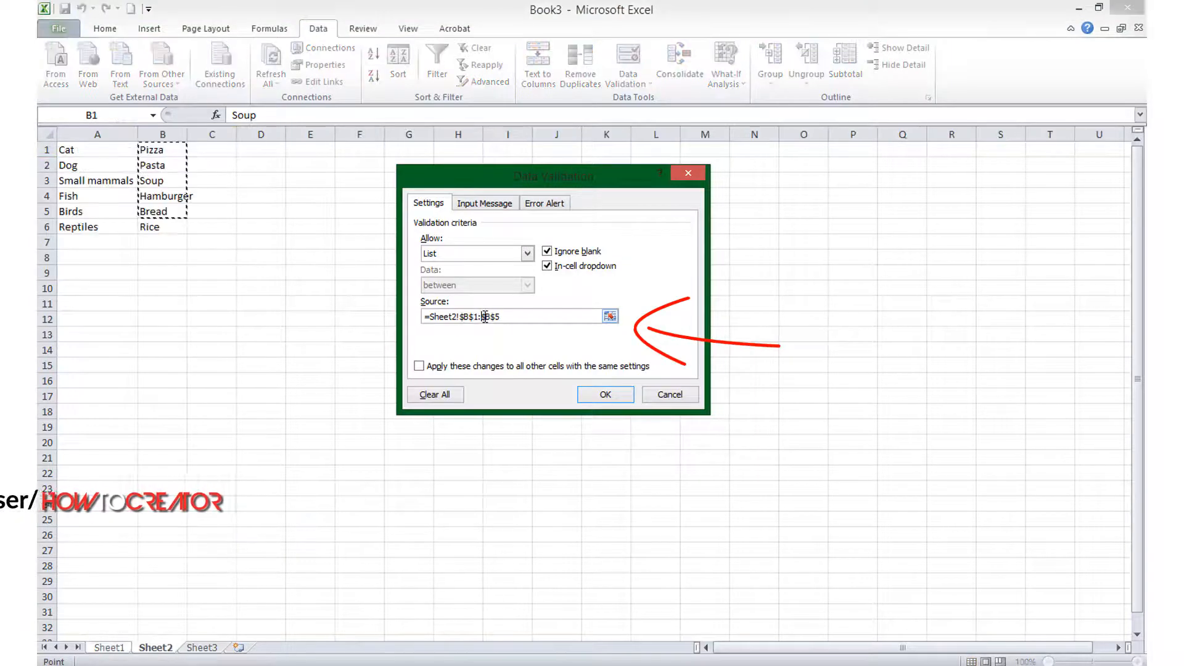
left_click_drag(168, 150, 167, 229)
left_click(603, 396)
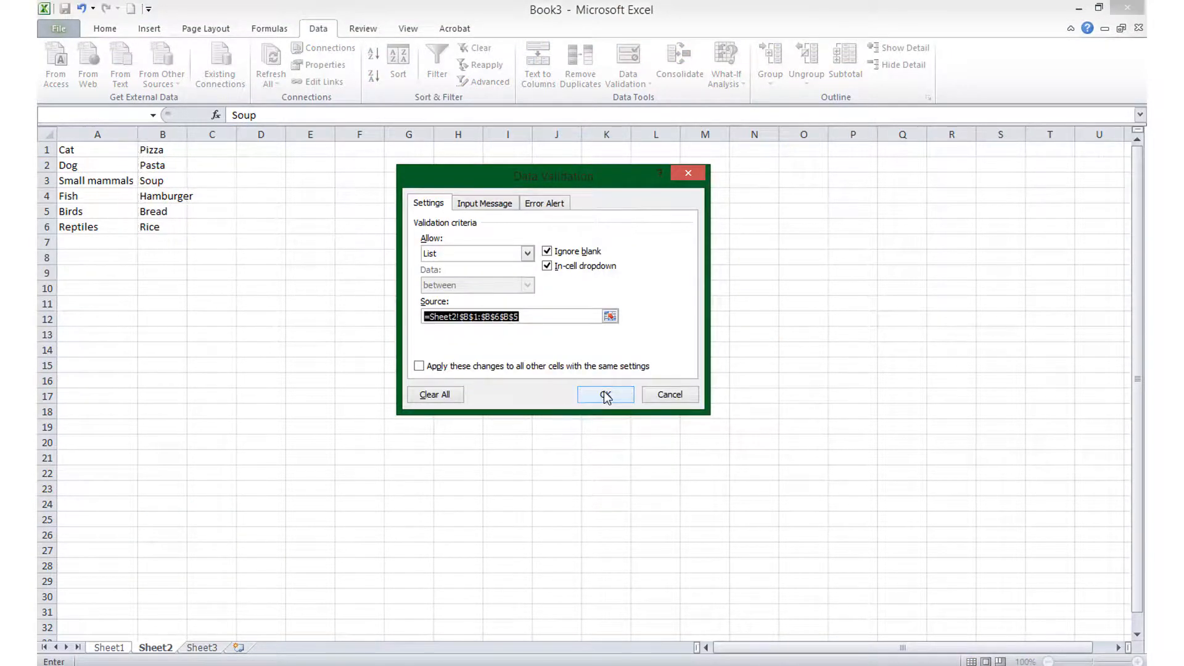
left_click(563, 397)
left_click(496, 318)
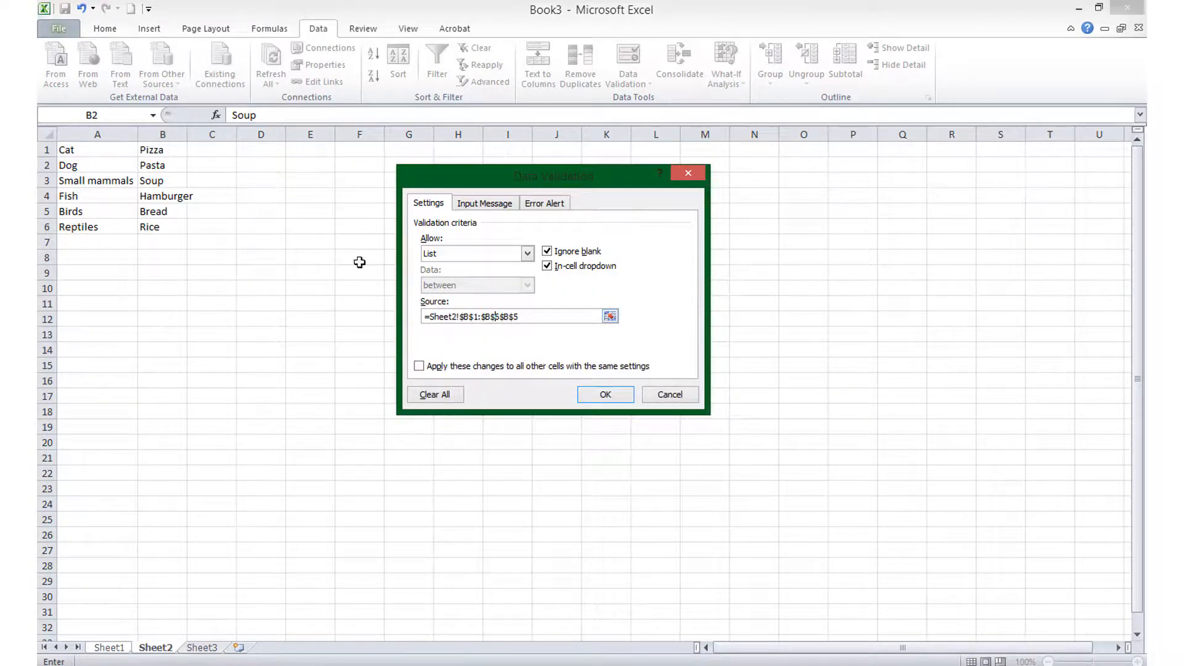
Step: Replace the whole list source with =Sheet2!$B$1:$B$6, apply it, and check the drop-down list in B2
left_click_drag(520, 317, 414, 315)
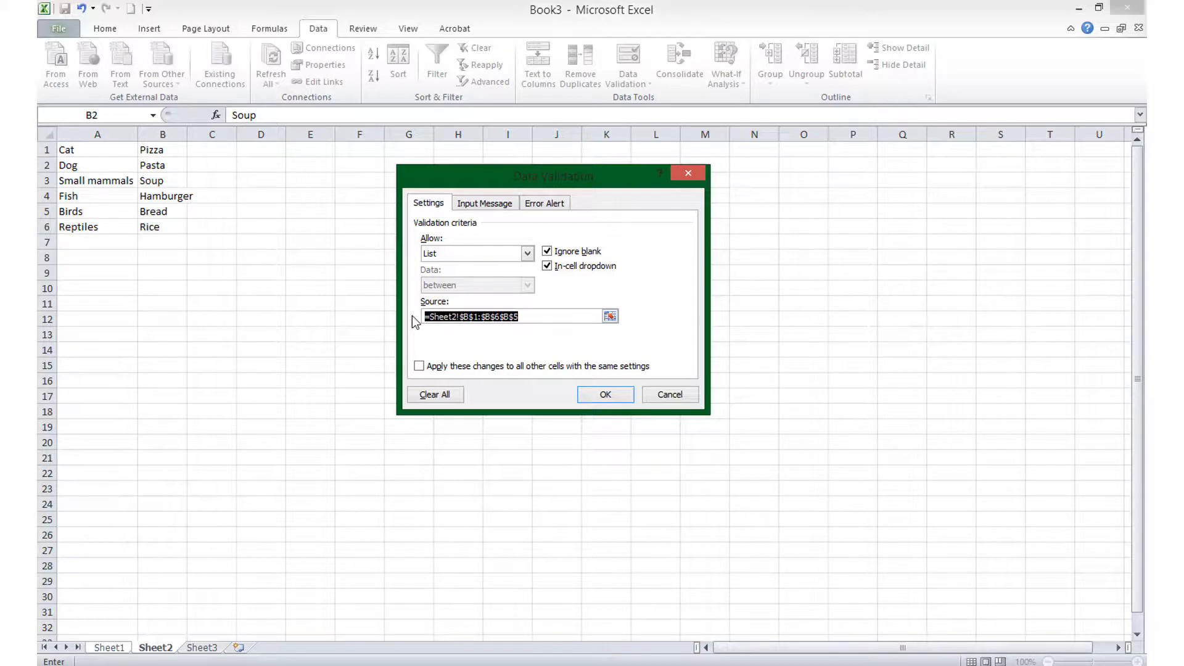
key("BackSpace")
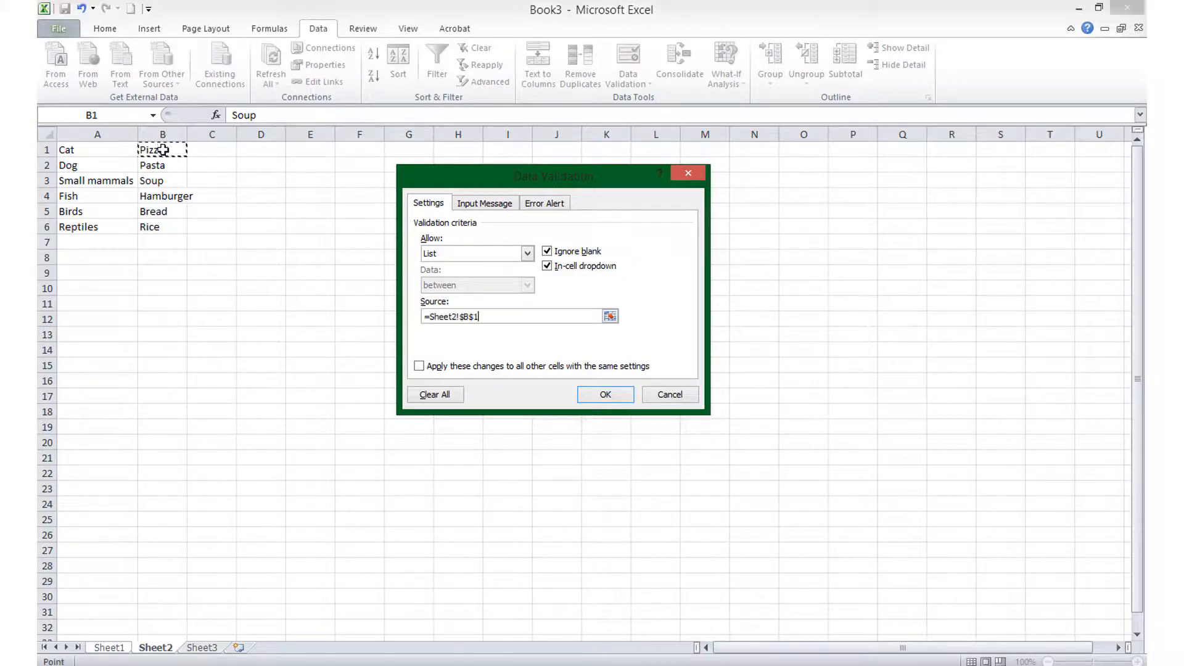
left_click_drag(163, 150, 159, 227)
left_click(606, 395)
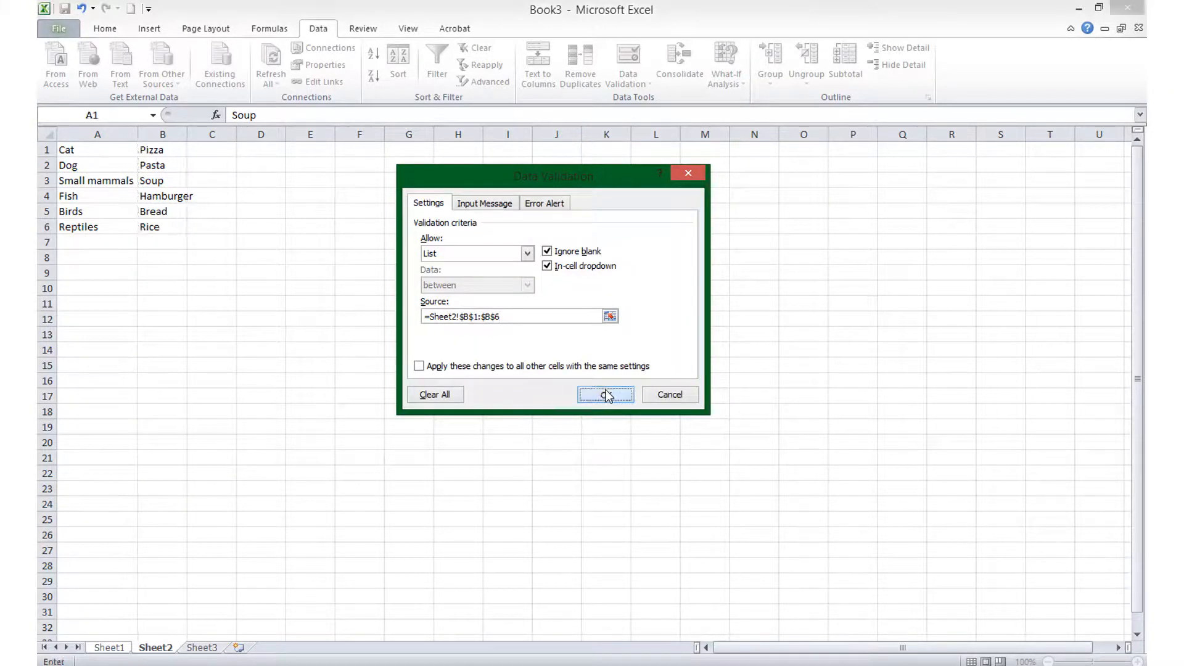
left_click(289, 166)
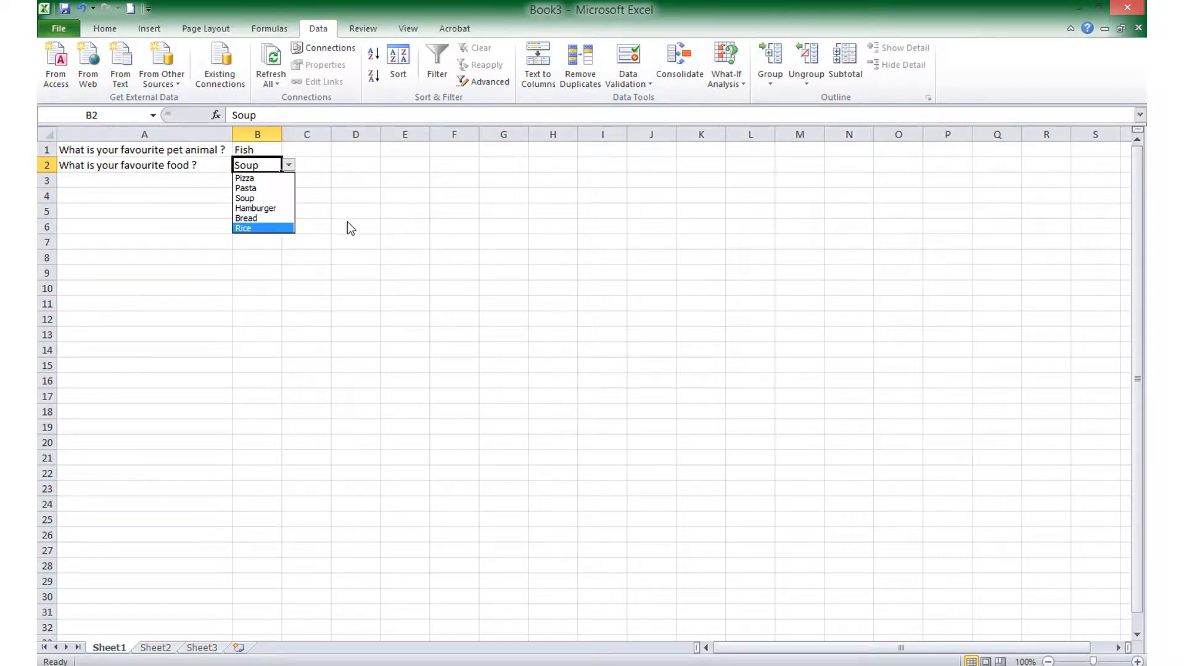
key("Escape")
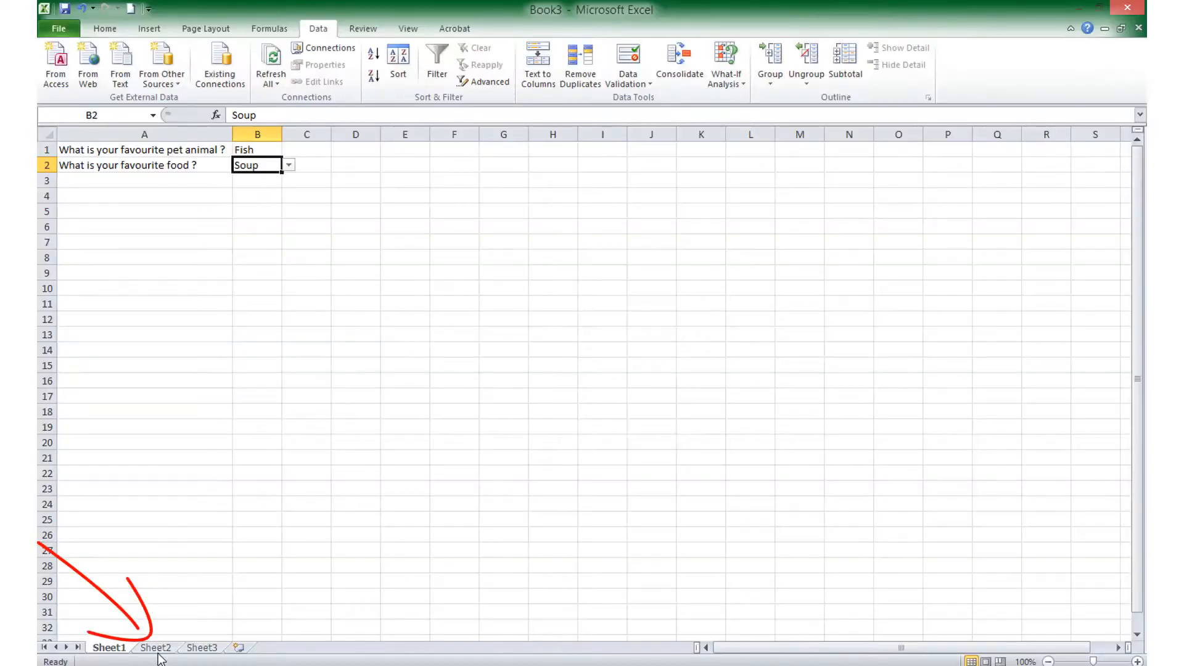
Step: Hide Sheet2 and unhide it again, finishing on Sheet1
right_click(158, 648)
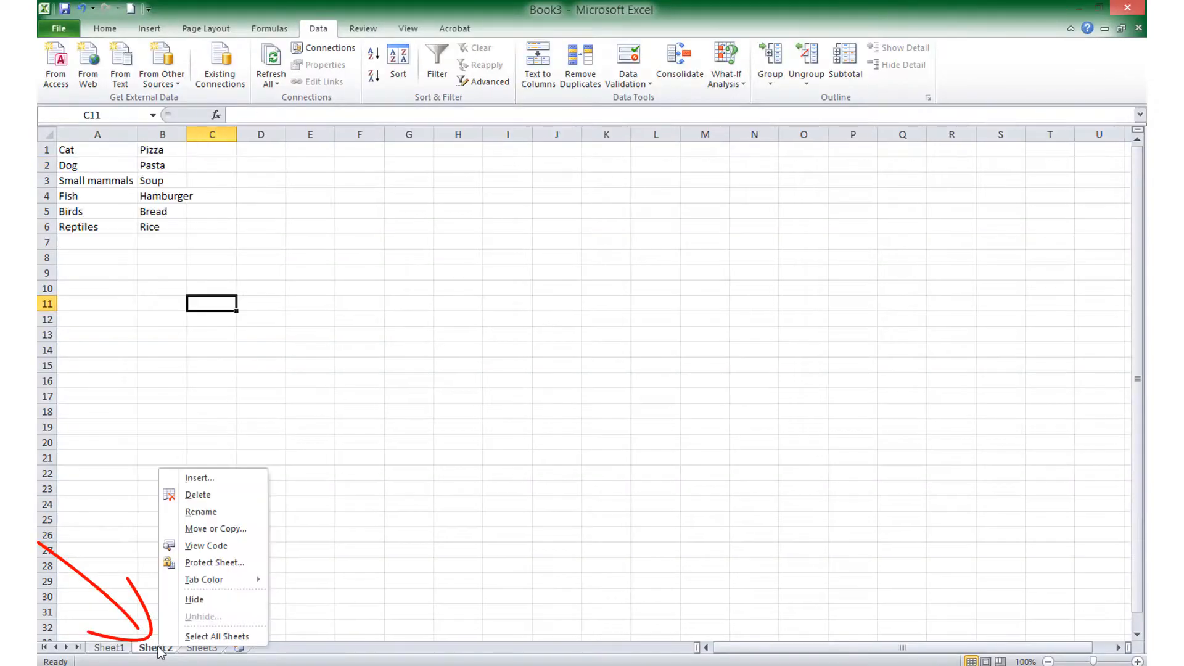
left_click(188, 598)
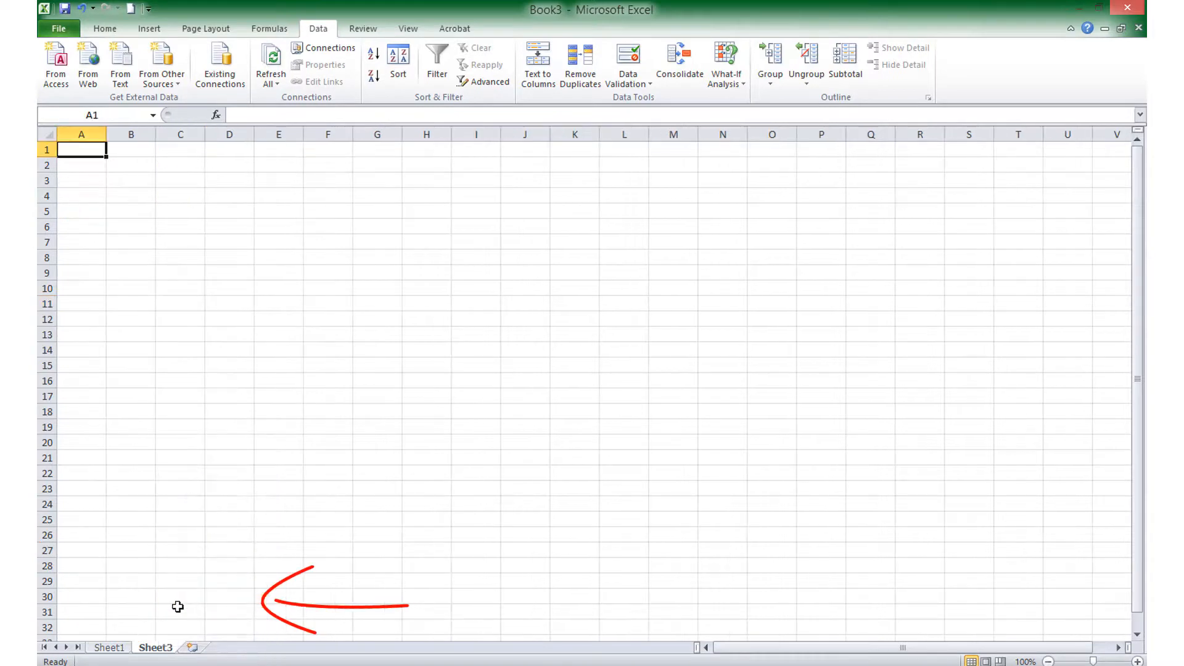
right_click(157, 652)
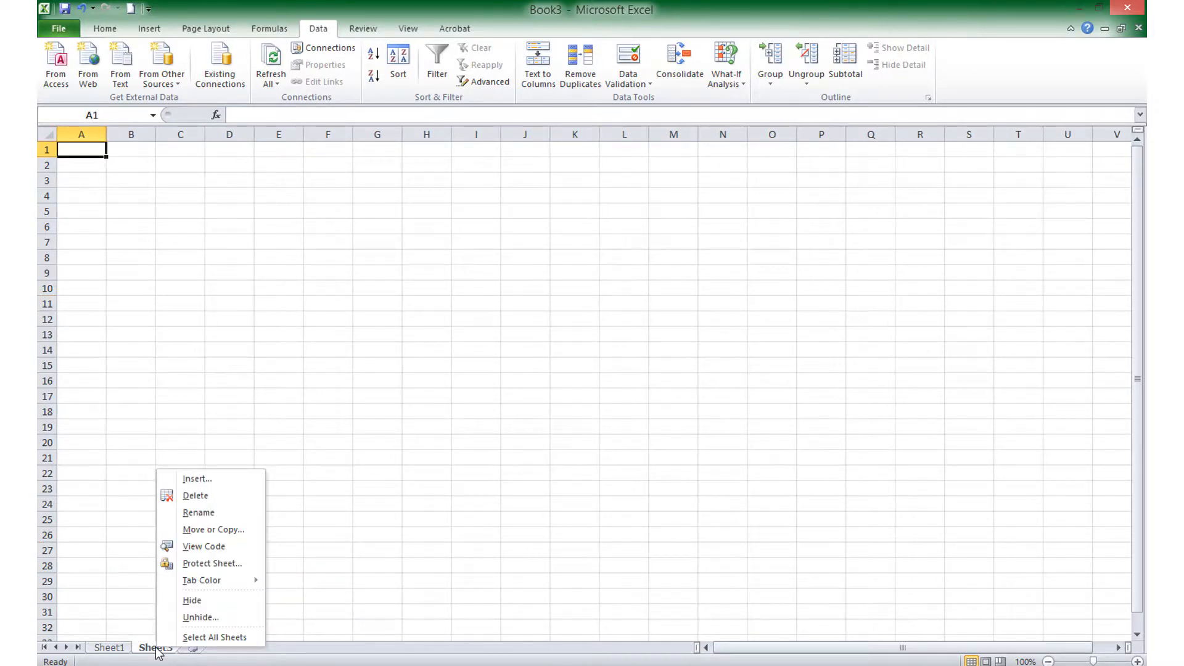
left_click(197, 618)
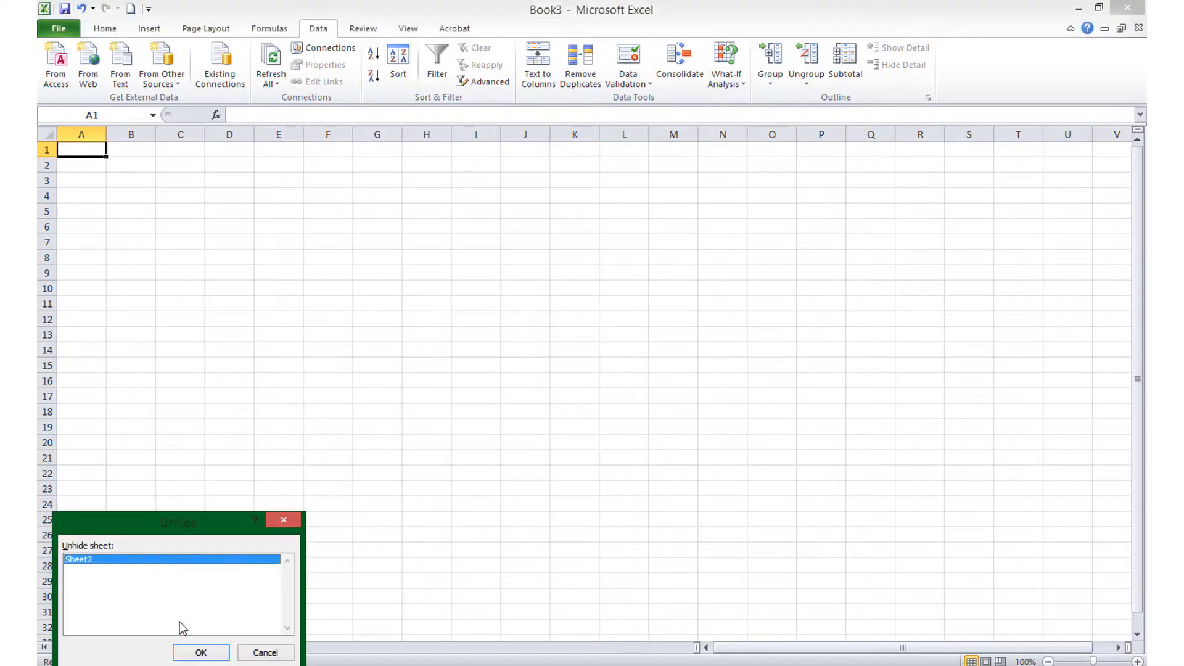
left_click(196, 653)
left_click(193, 427)
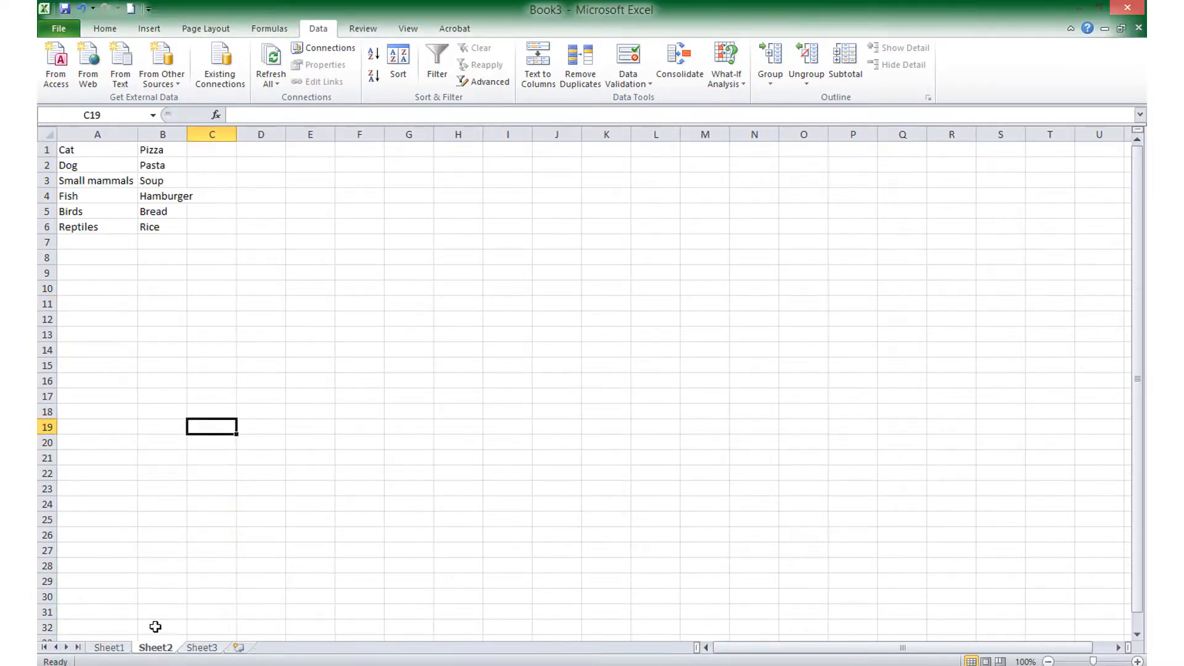
left_click(120, 649)
left_click(196, 256)
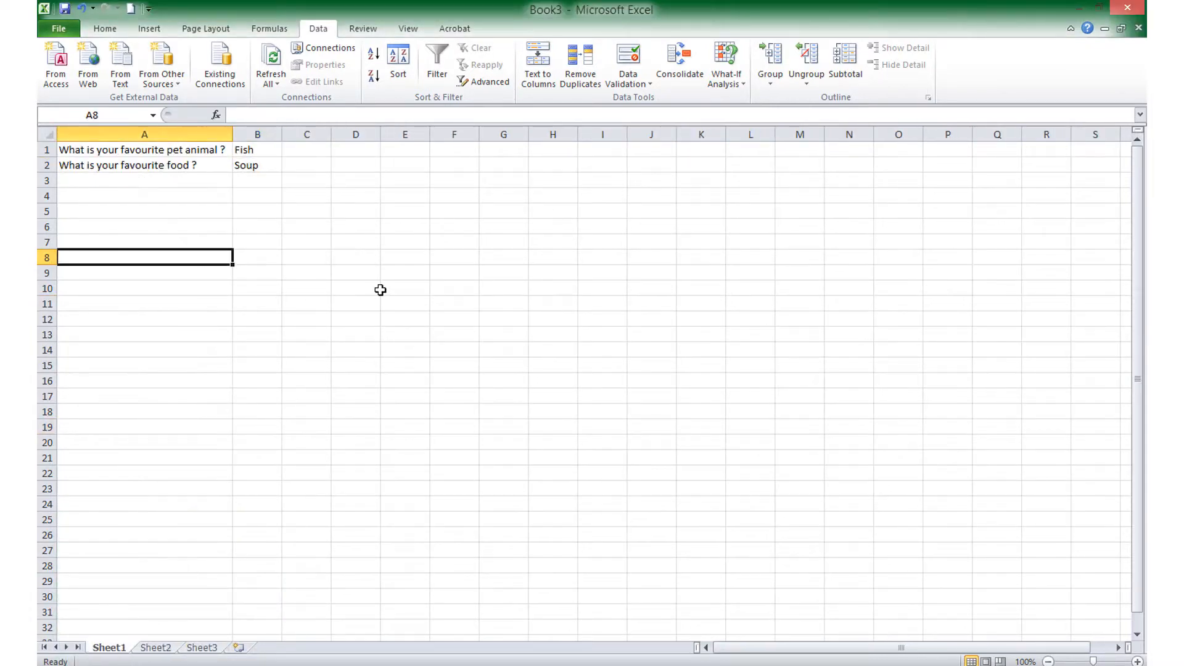